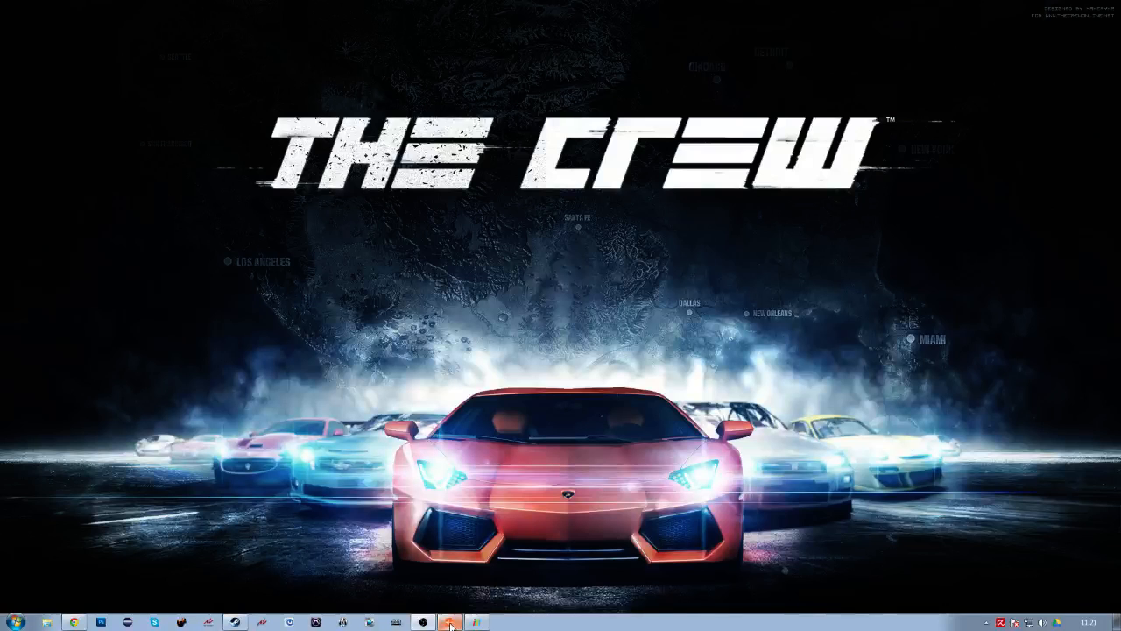
# Switch to Chrome and close the two extra pCARS Profiler telemetry tabs, keeping only the download page
pyautogui.click(74, 622)
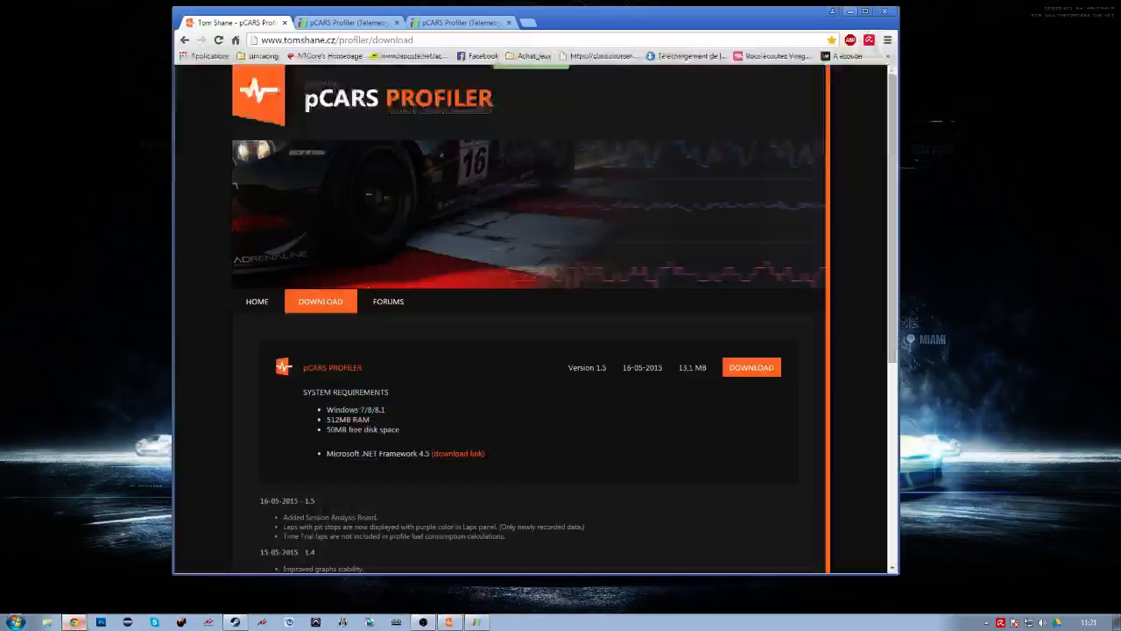
pyautogui.click(397, 22)
pyautogui.click(396, 22)
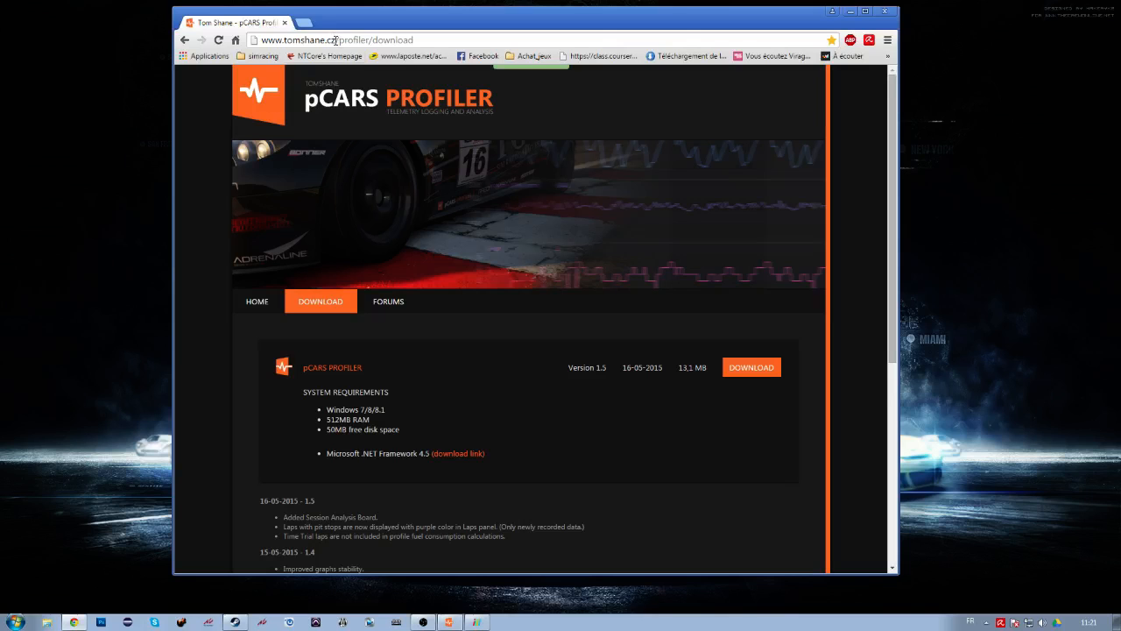
pyautogui.moveTo(336, 39); pyautogui.dragTo(428, 46)
pyautogui.press('BackSpace')
pyautogui.press('Return')
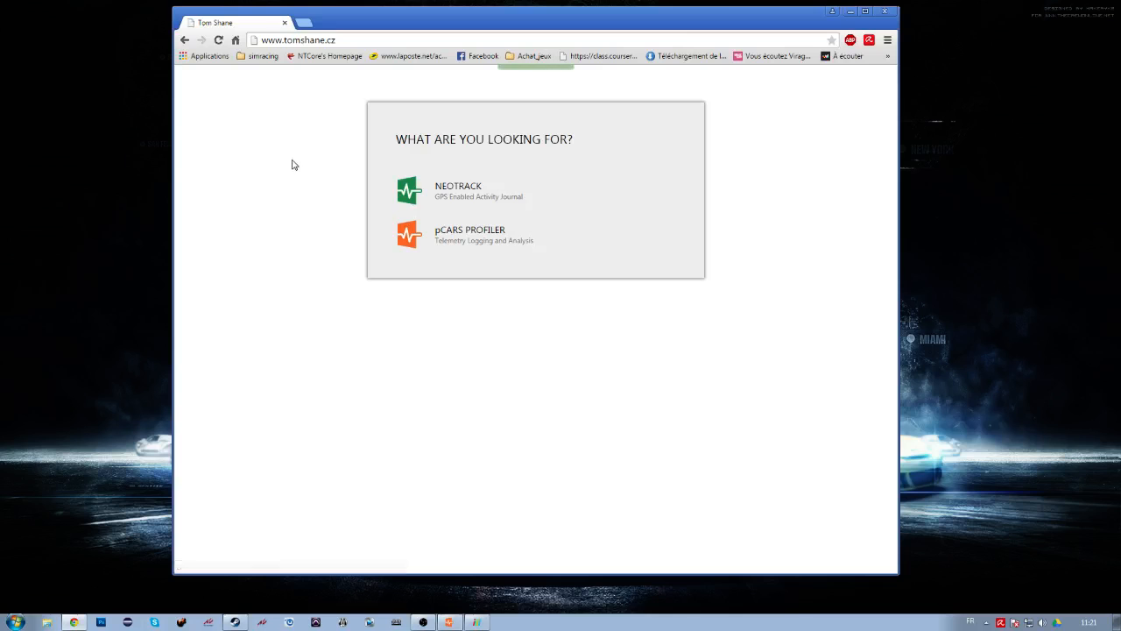
pyautogui.click(456, 239)
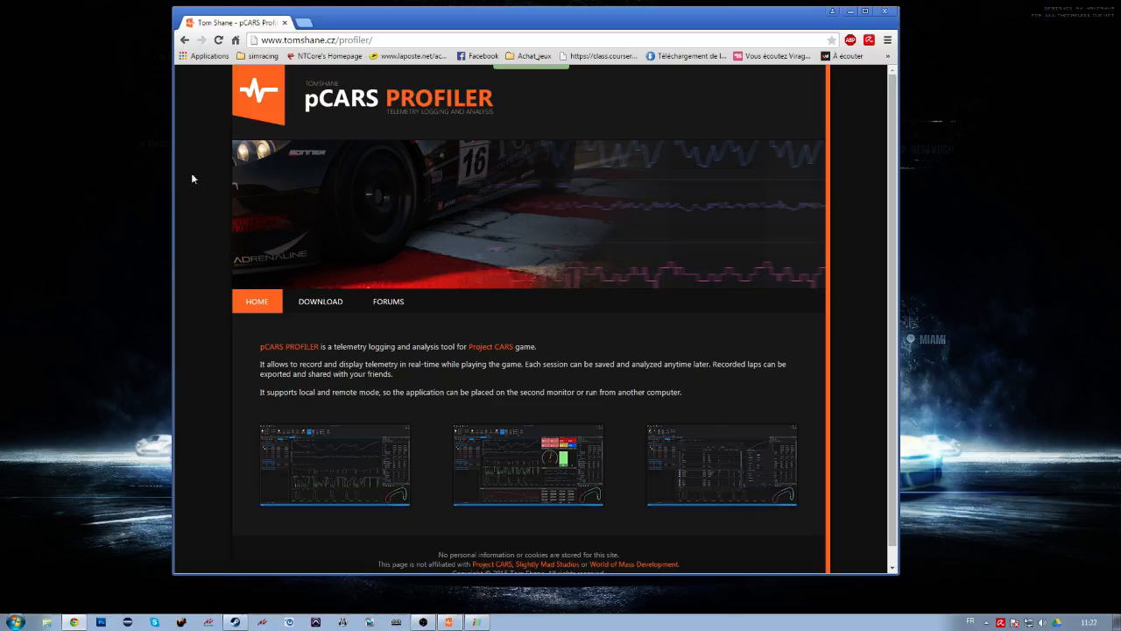
pyautogui.click(317, 304)
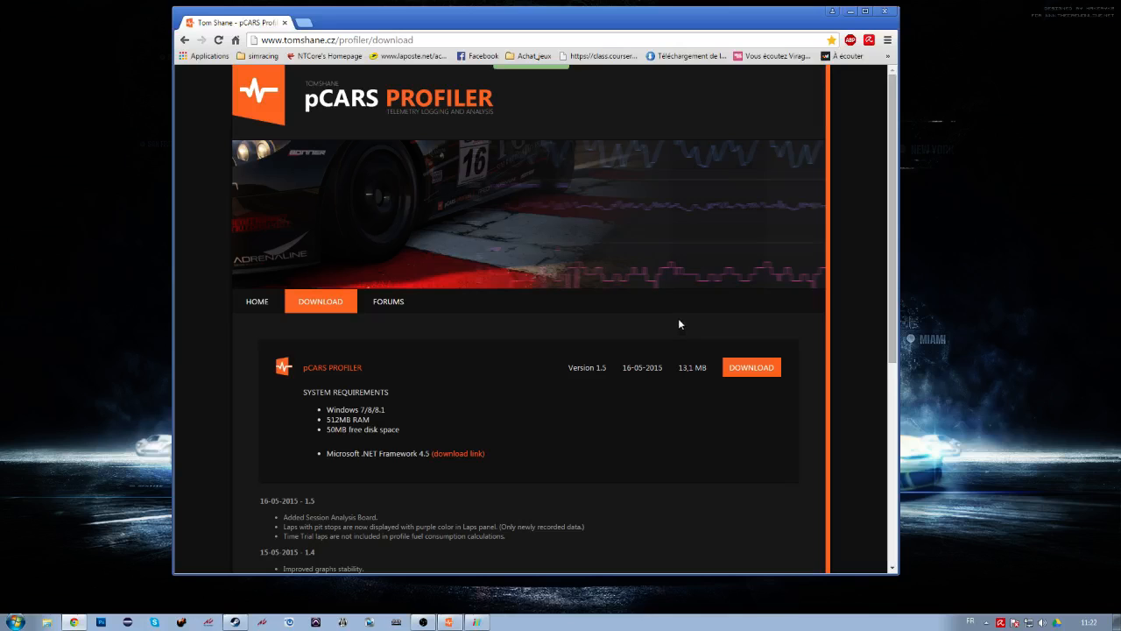
pyautogui.click(849, 11)
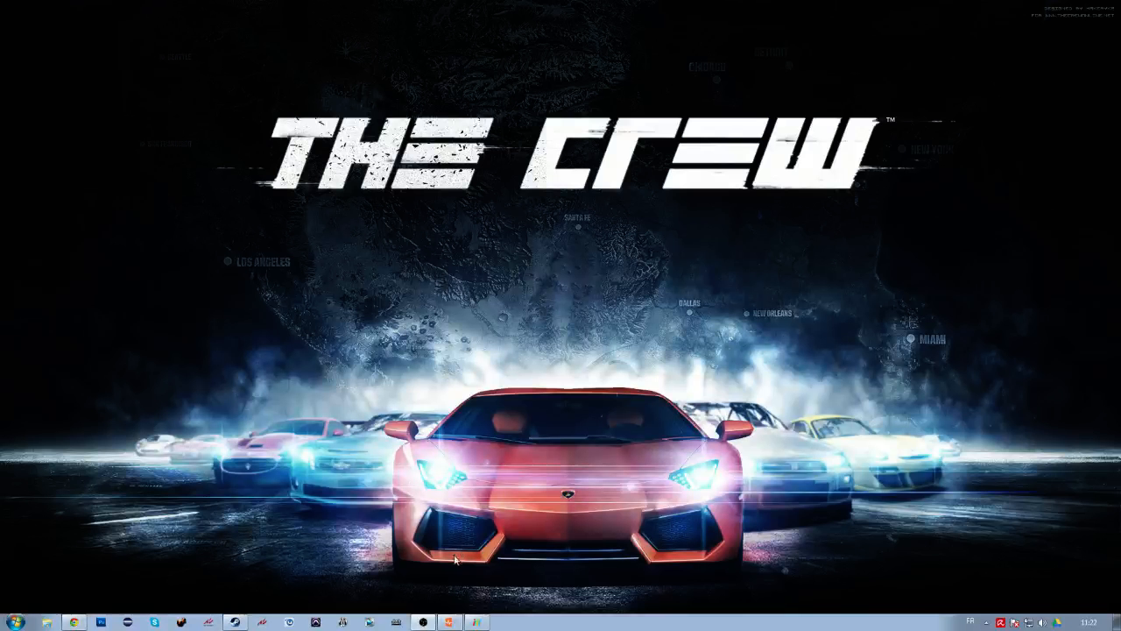
# Switch to pCARS Profiler and collapse the Azure Circuit Grand Prix group in the lap list
pyautogui.click(449, 622)
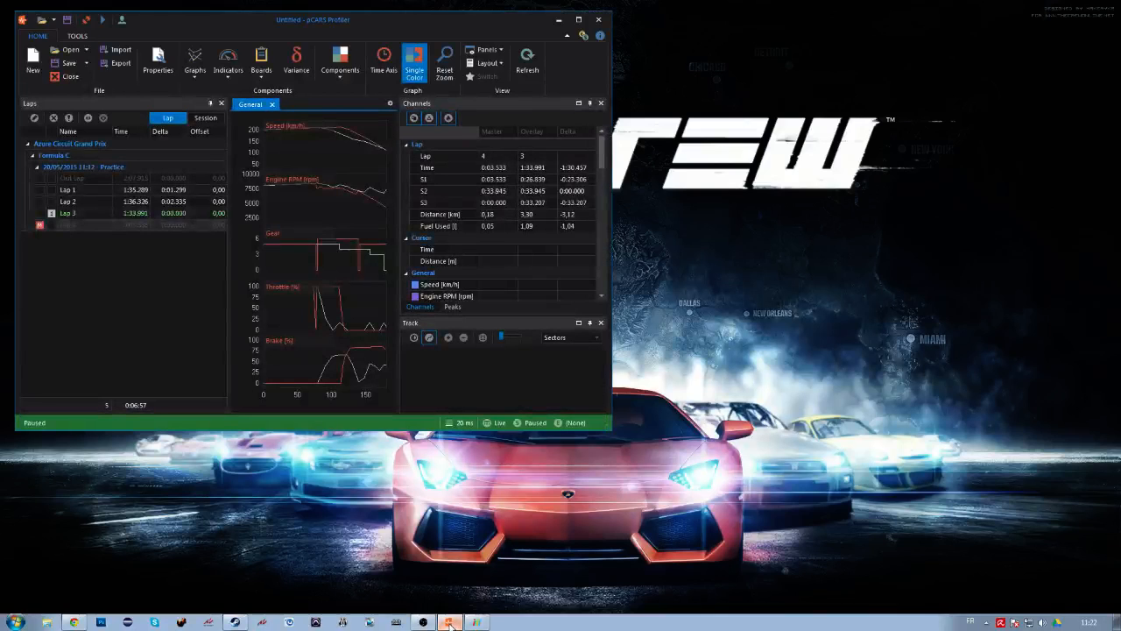
pyautogui.click(27, 144)
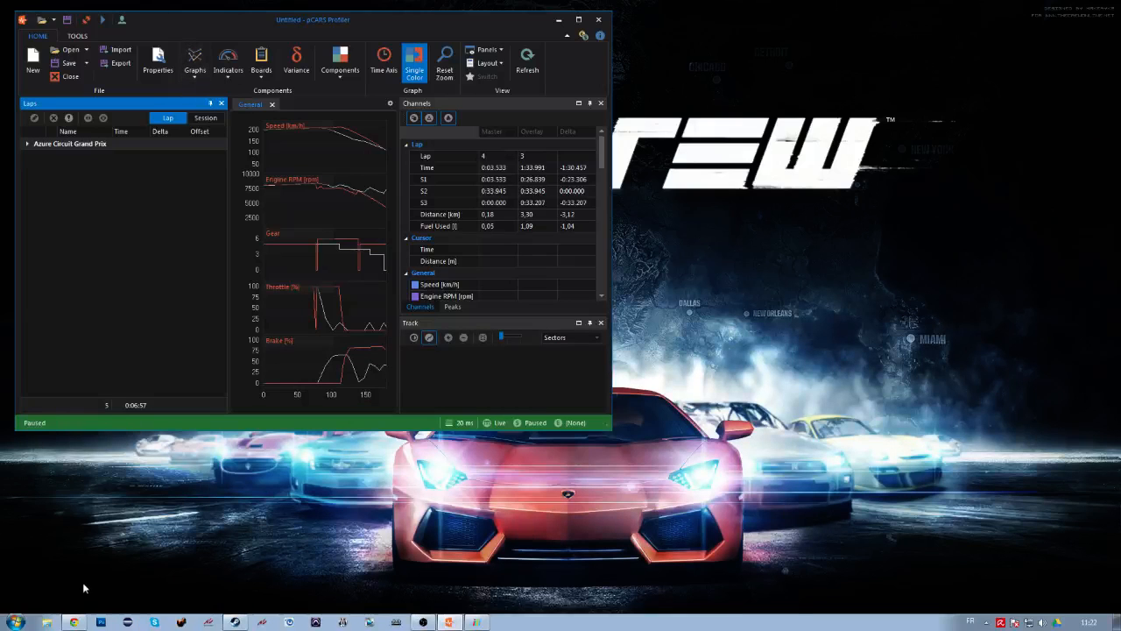
# Switch to Project CARS and check the "Utiliser la mémoire partagée" setting in the Matériel section of the visual options
pyautogui.click(478, 623)
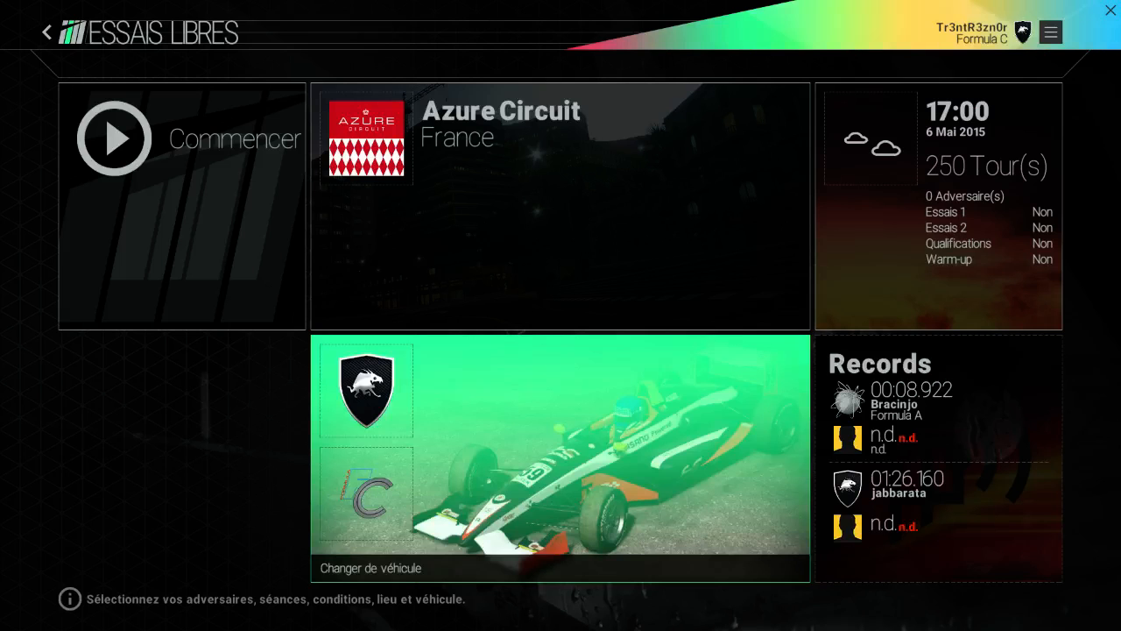
pyautogui.click(1051, 33)
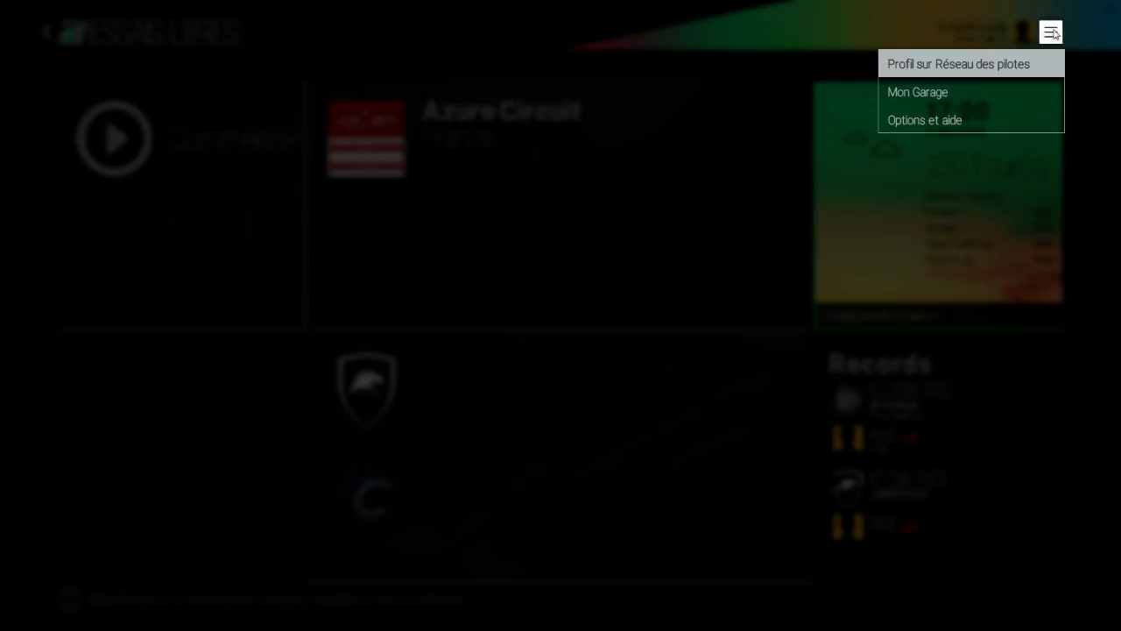
pyautogui.click(955, 125)
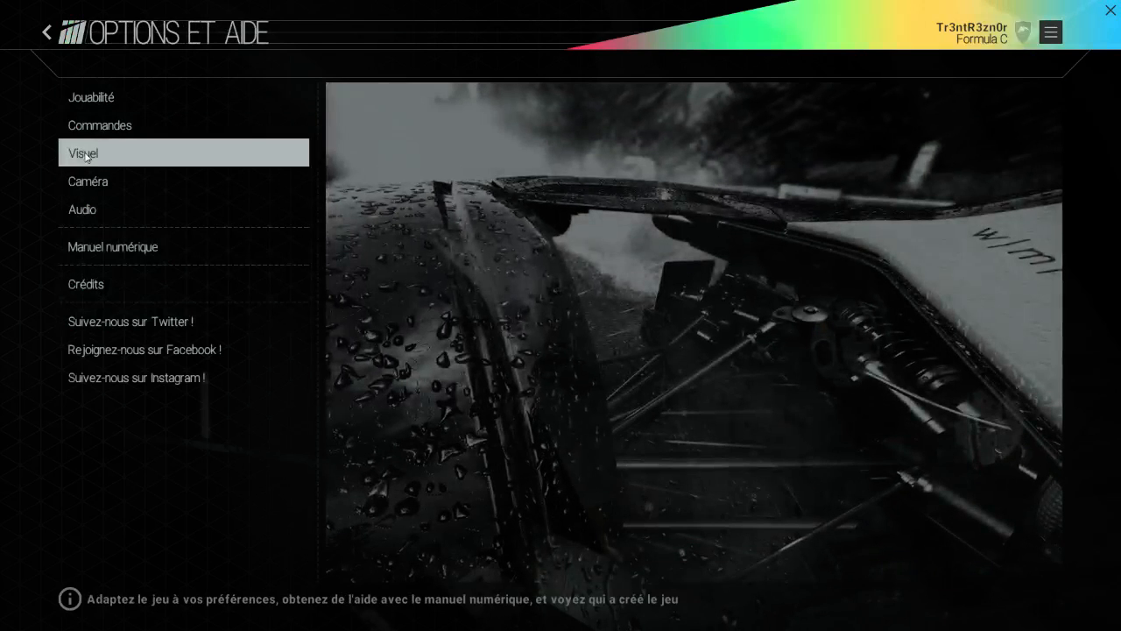
pyautogui.click(85, 154)
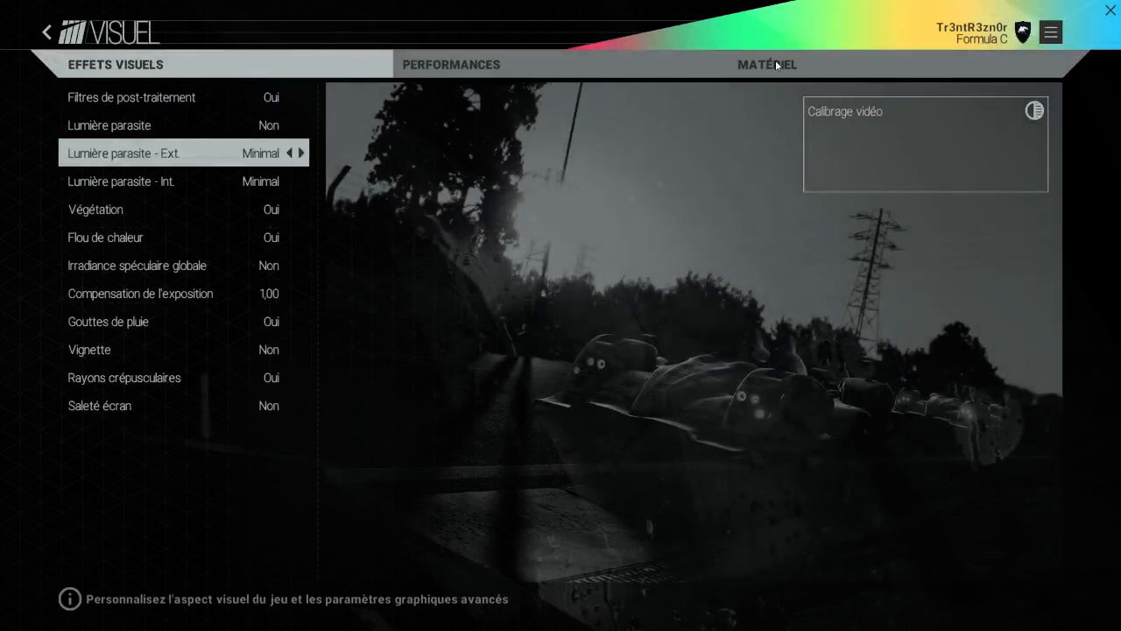
pyautogui.click(775, 64)
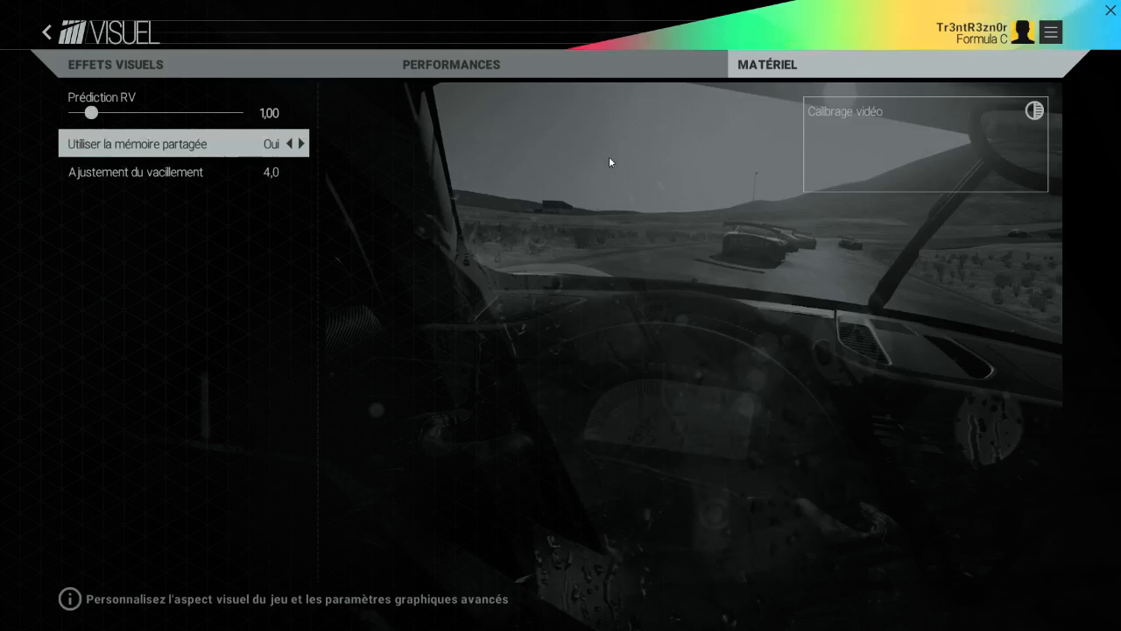
pyautogui.press('Up')
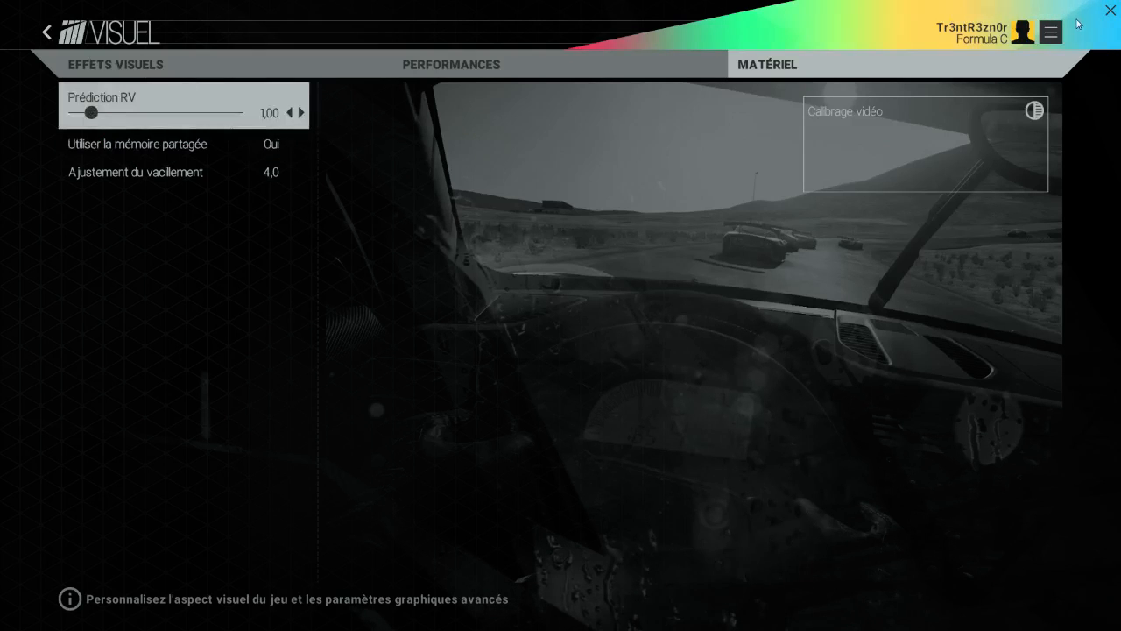
pyautogui.press('Up')
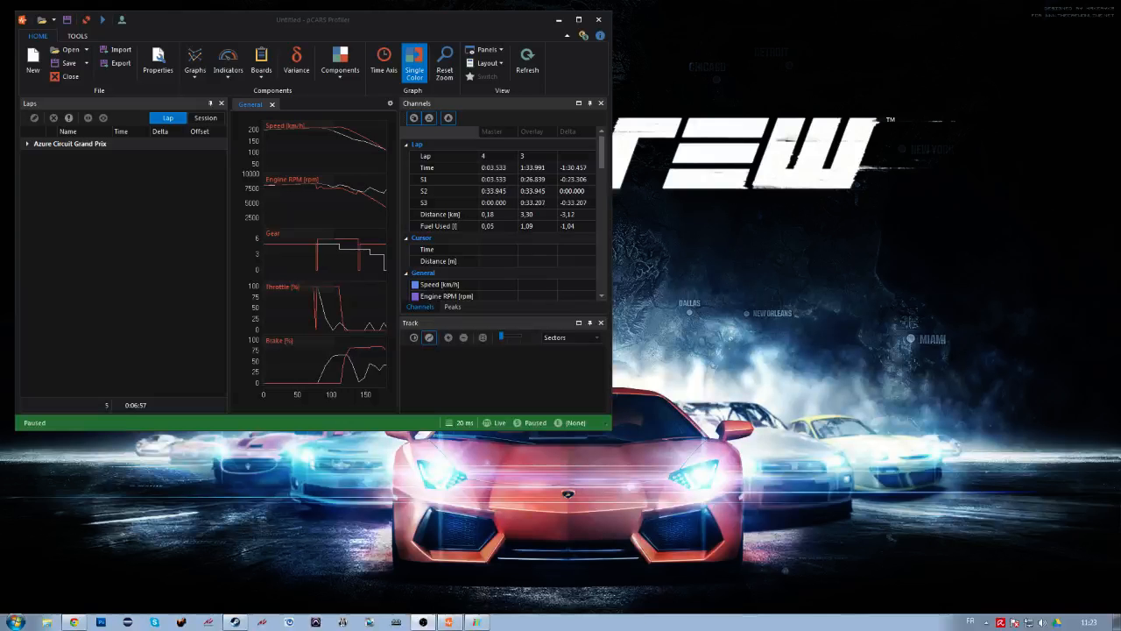
# Reposition the pCARS Profiler window, disconnect and reconnect the live telemetry link, and pause the recording
pyautogui.moveTo(192, 25); pyautogui.dragTo(387, 57)
pyautogui.click(280, 49)
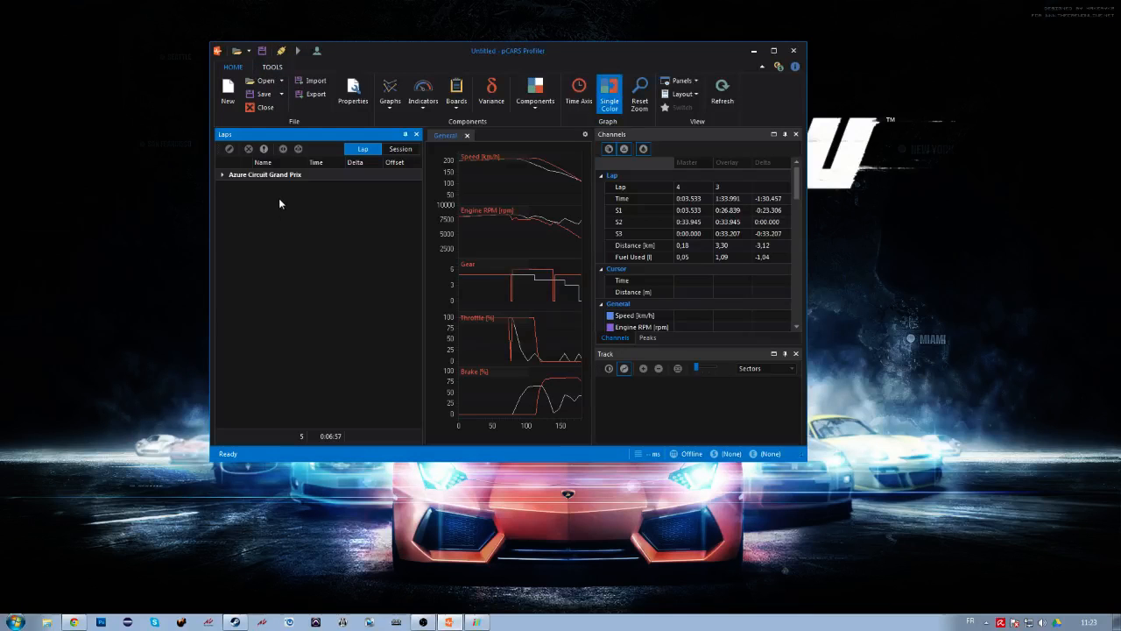
pyautogui.click(282, 53)
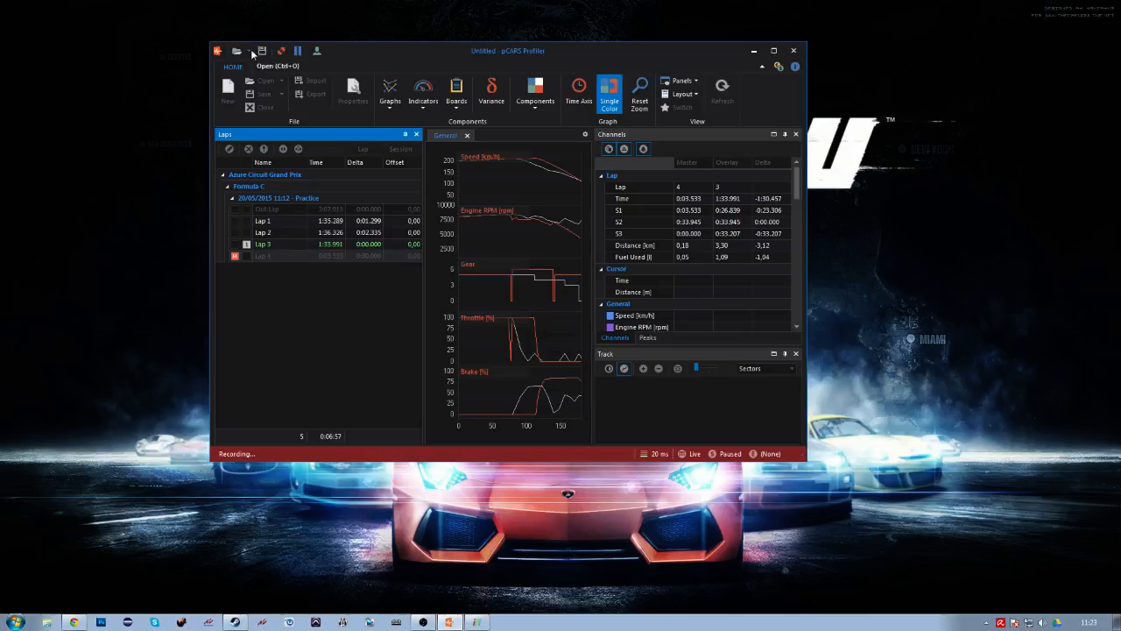
pyautogui.click(298, 51)
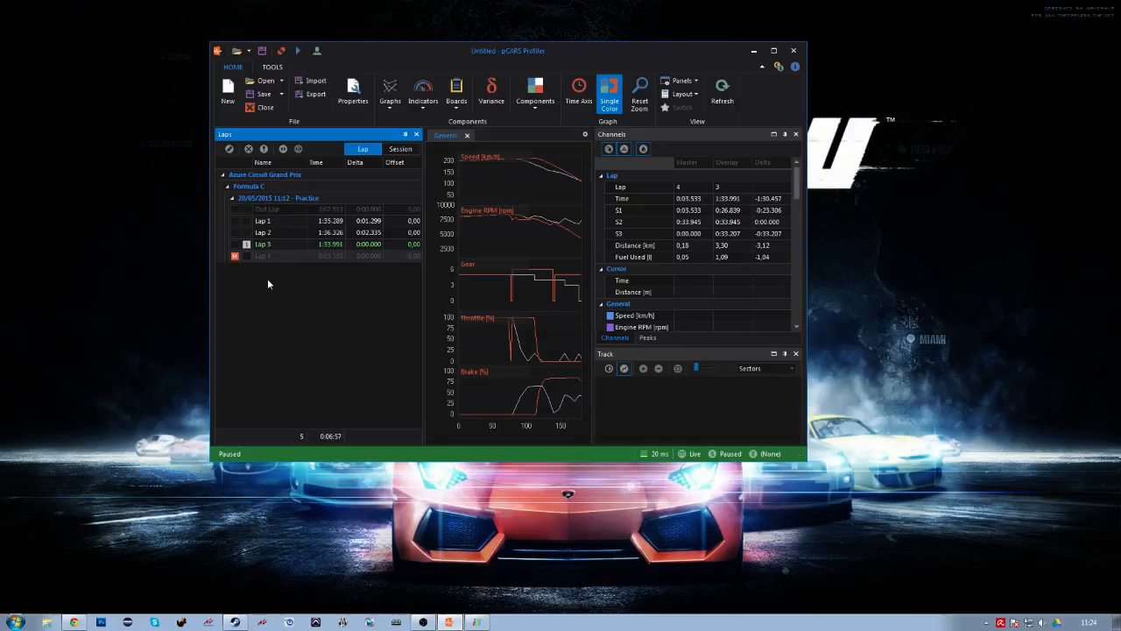
# Collapse and re-expand the Azure Circuit Grand Prix and Formula C groups, then select Lap 2 of the practice session
pyautogui.click(223, 175)
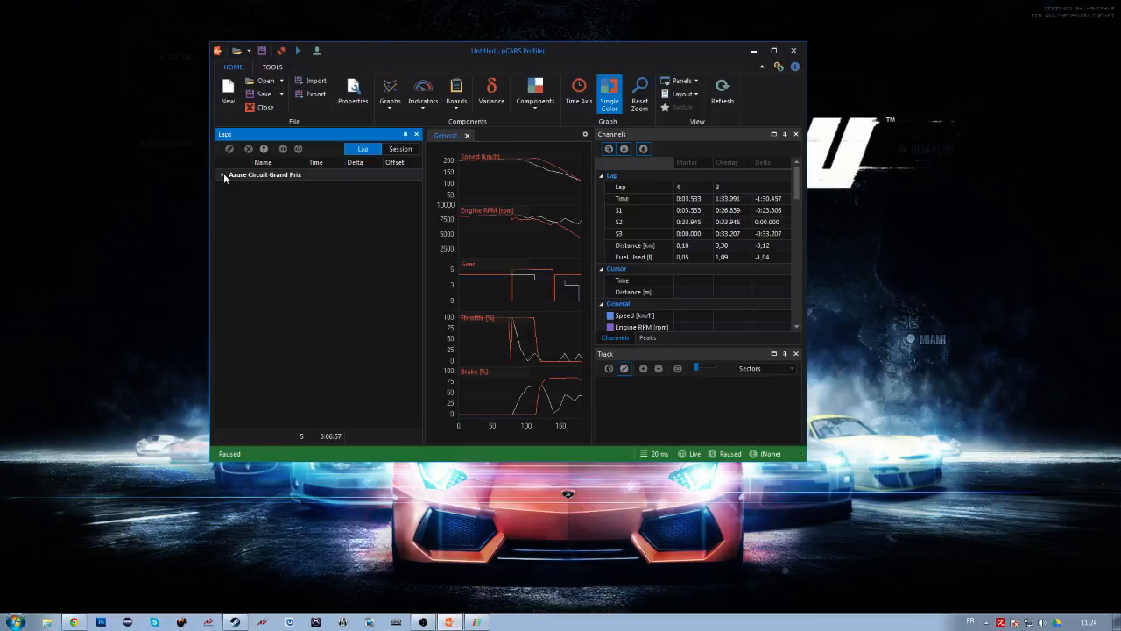
pyautogui.click(223, 176)
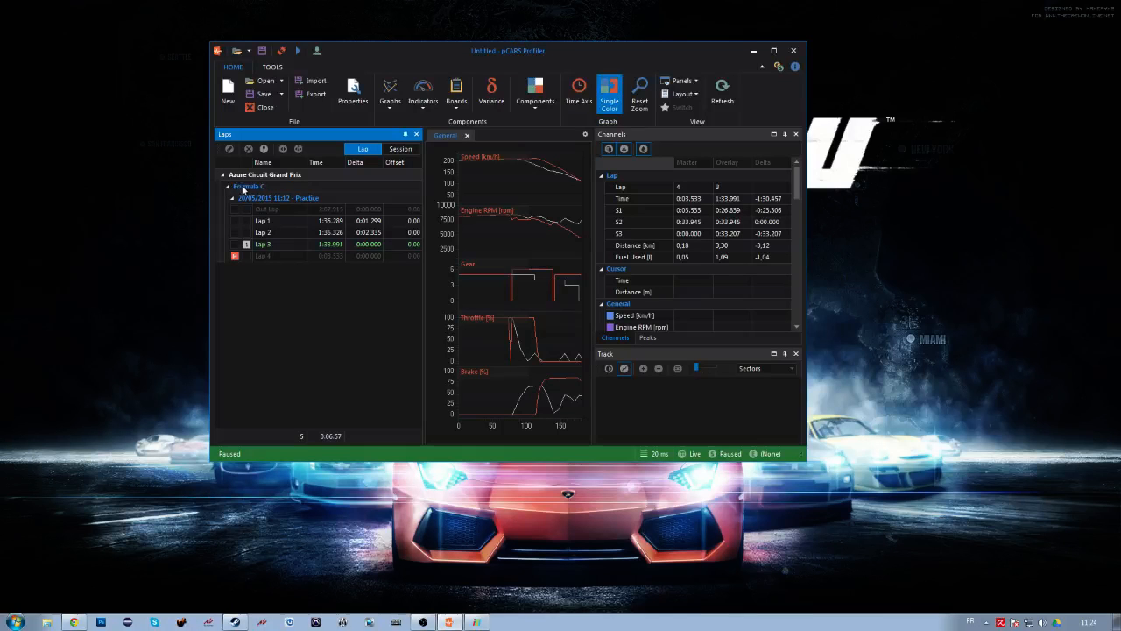
pyautogui.click(227, 188)
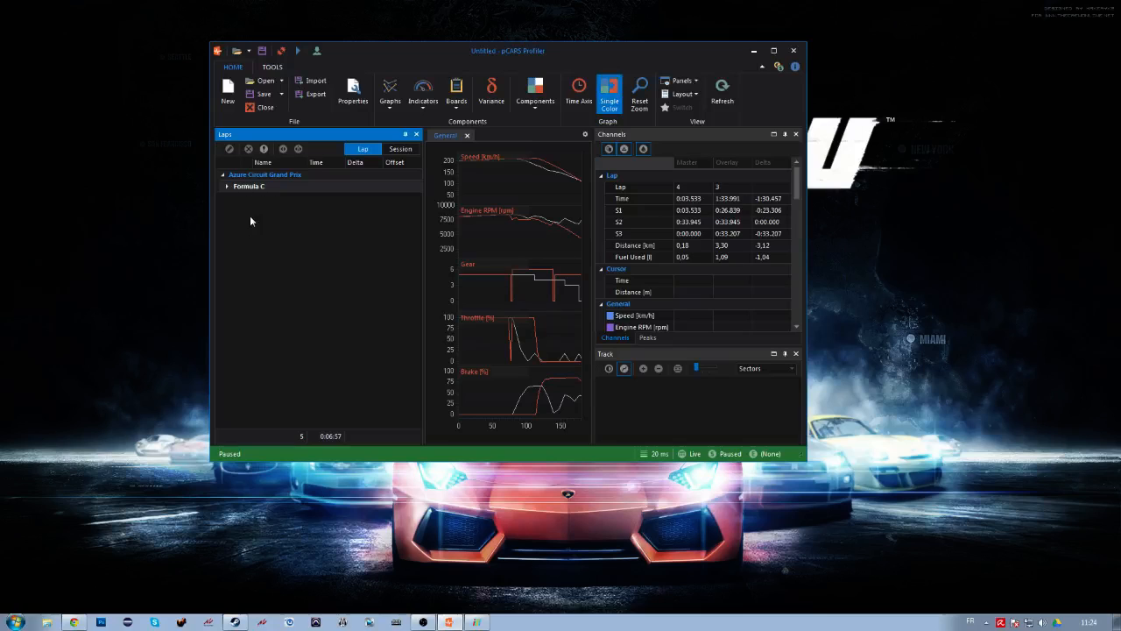
pyautogui.click(227, 187)
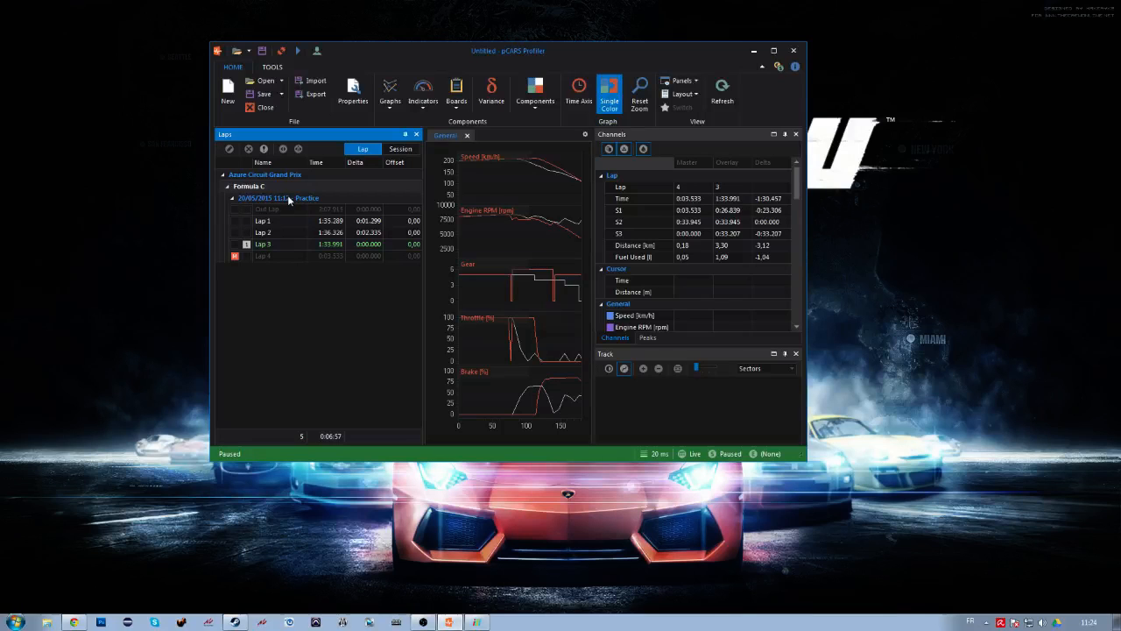
pyautogui.click(246, 233)
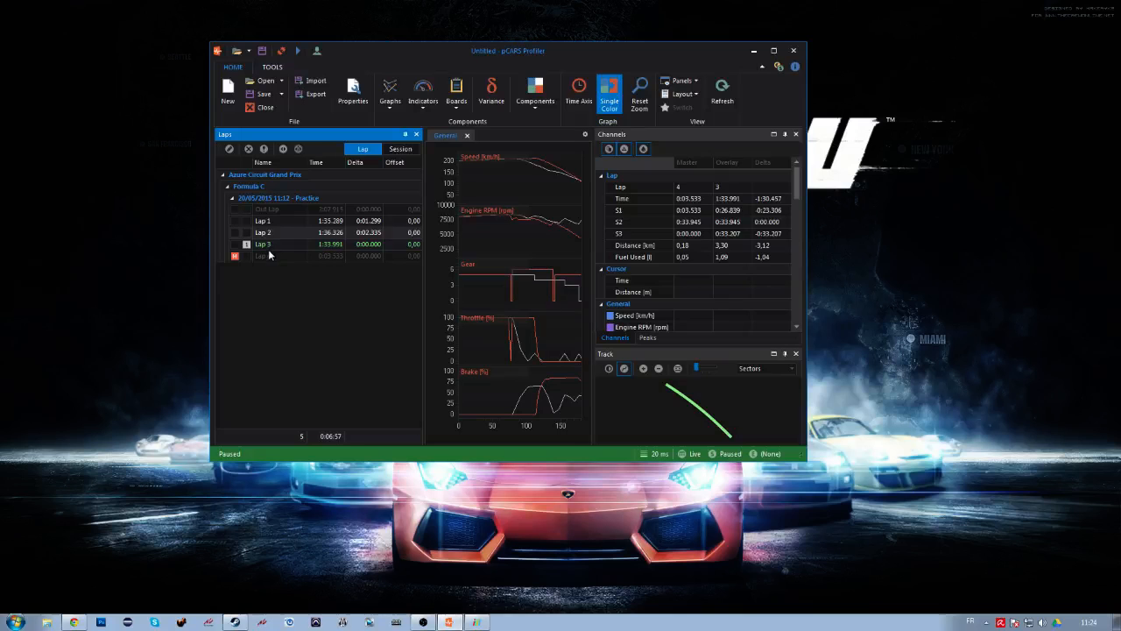
# Detach the General graph panel into a floating window and widen it
pyautogui.moveTo(445, 135); pyautogui.dragTo(47, 307)
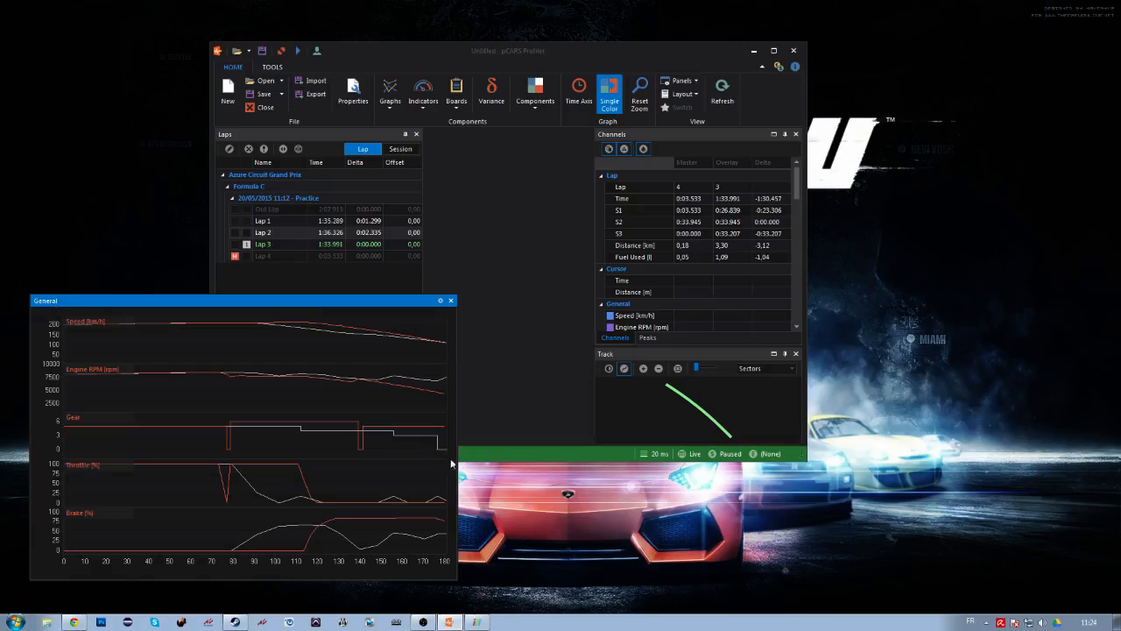
pyautogui.moveTo(452, 464); pyautogui.dragTo(671, 475)
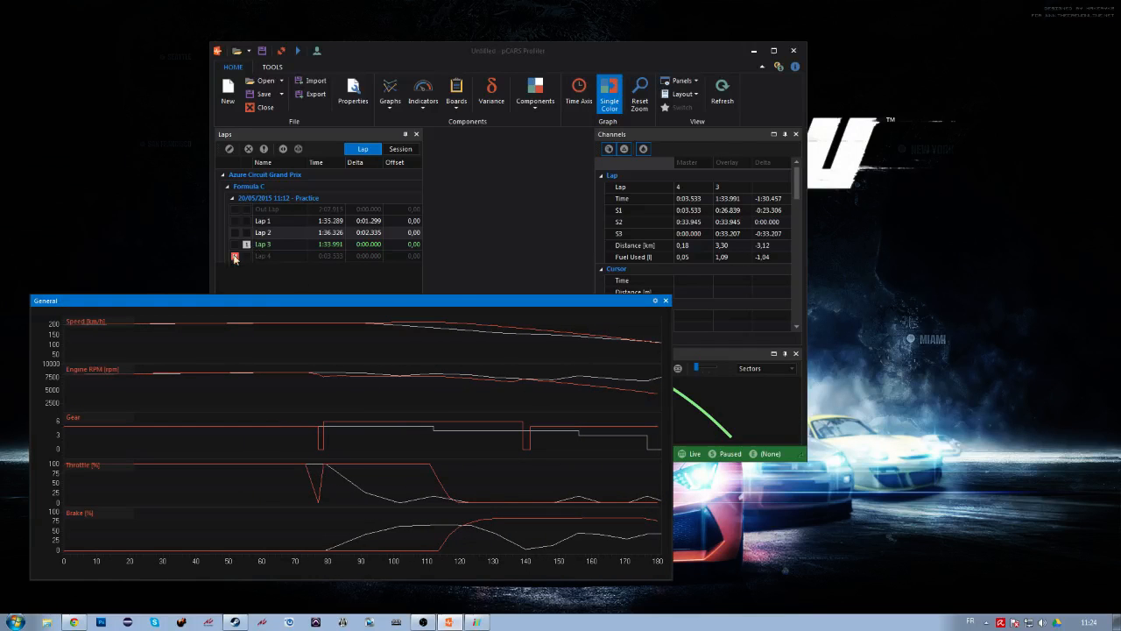
# Compare Lap 3 with Lap 2 in the graphs, swapping which is the master, and finish with Lap 3 as master
pyautogui.click(233, 256)
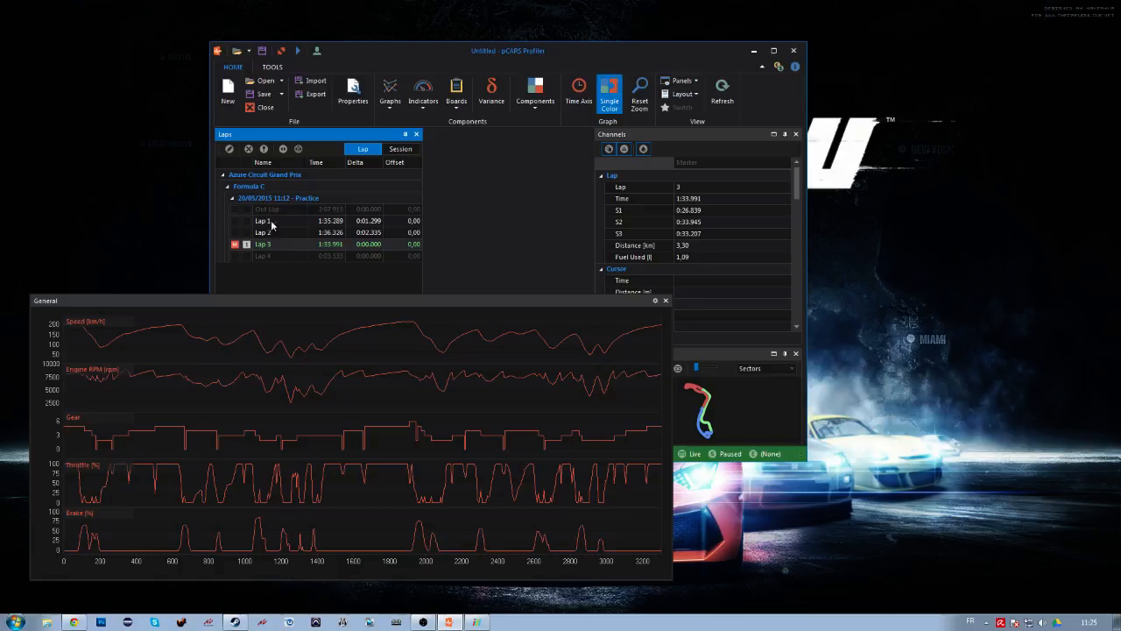
pyautogui.click(247, 233)
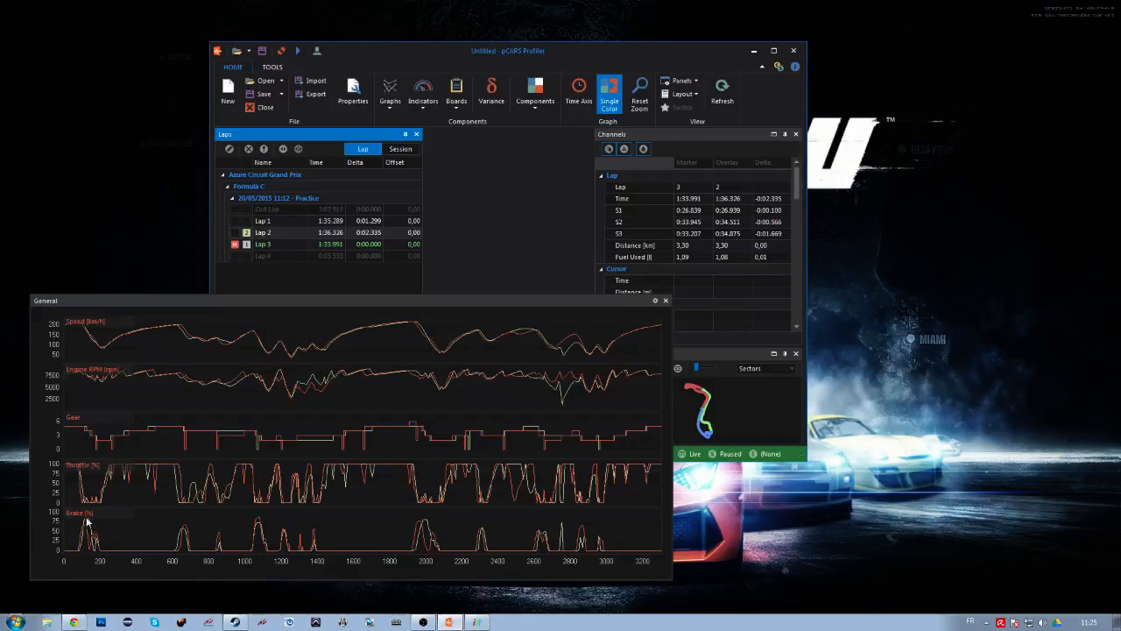
pyautogui.click(246, 233)
pyautogui.click(246, 234)
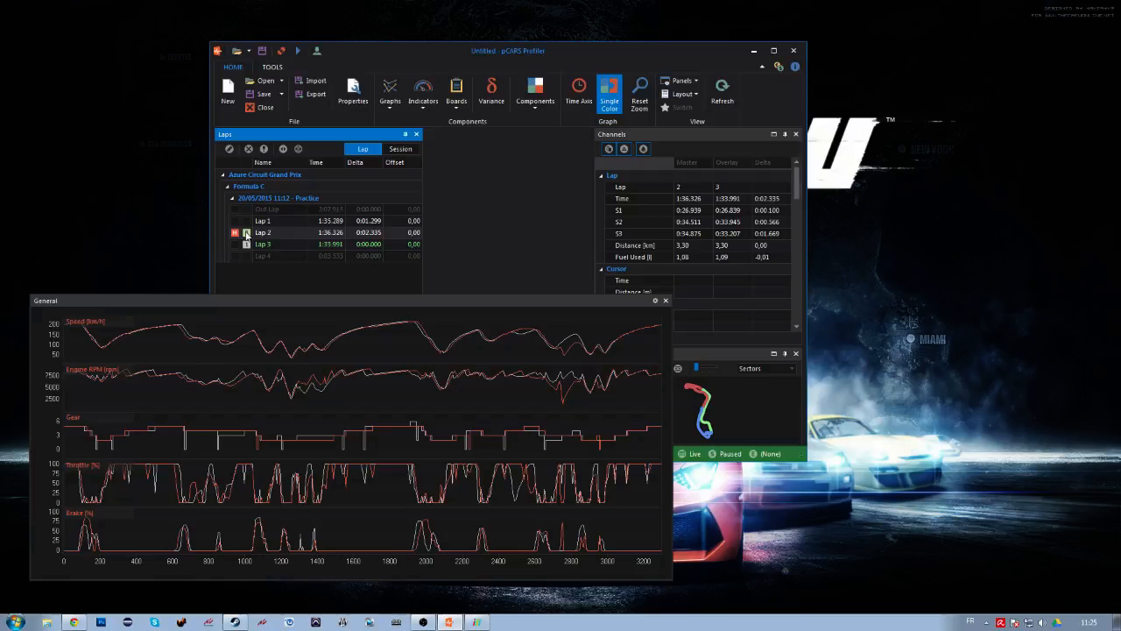
pyautogui.click(235, 243)
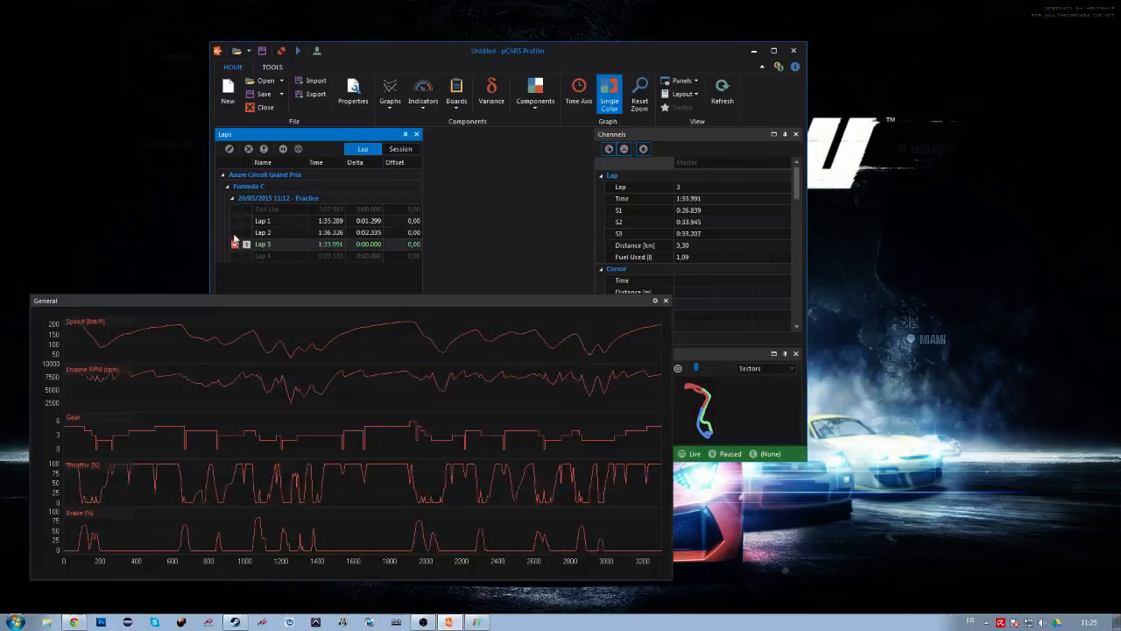
# Swap the master between Laps 2 and 3, and try overlaying Laps 1 and 2 before removing both overlays
pyautogui.click(236, 235)
pyautogui.click(236, 246)
pyautogui.click(246, 233)
pyautogui.click(247, 221)
pyautogui.click(247, 221)
pyautogui.click(246, 232)
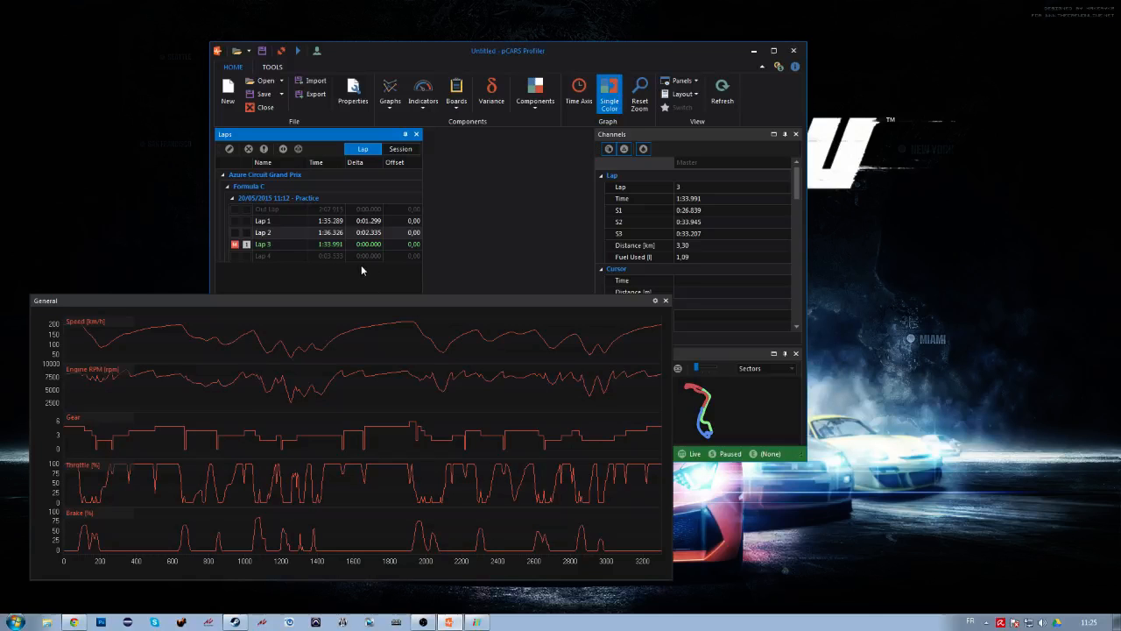
# Add a Speed indicator beside the main window and place the General graph's cursor at about 1223 m
pyautogui.moveTo(458, 298); pyautogui.dragTo(447, 309)
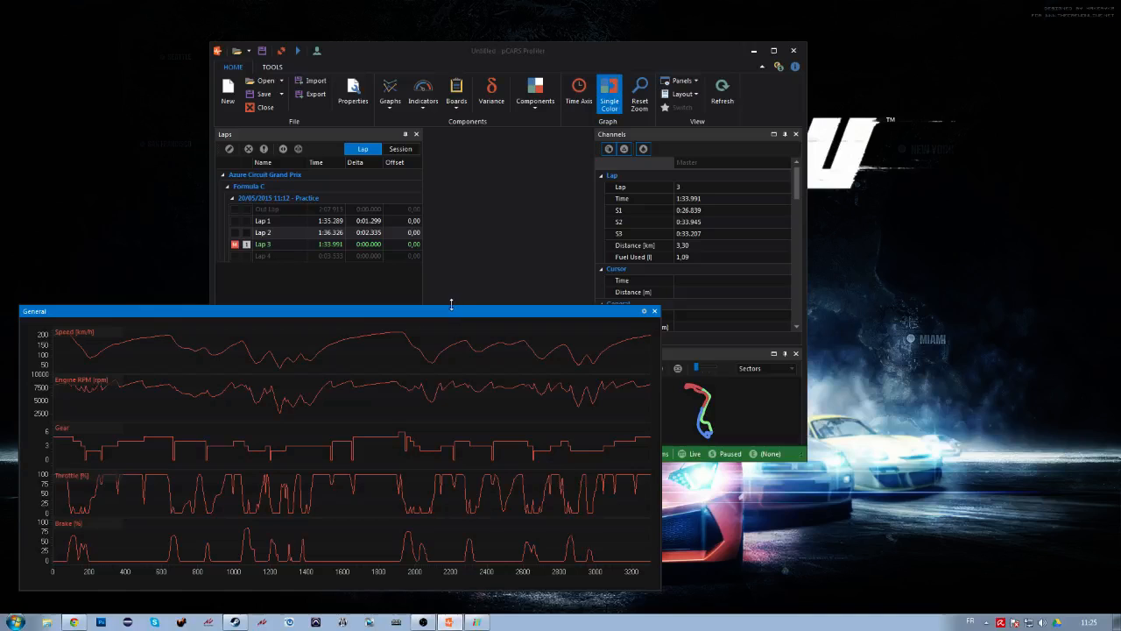
pyautogui.click(390, 93)
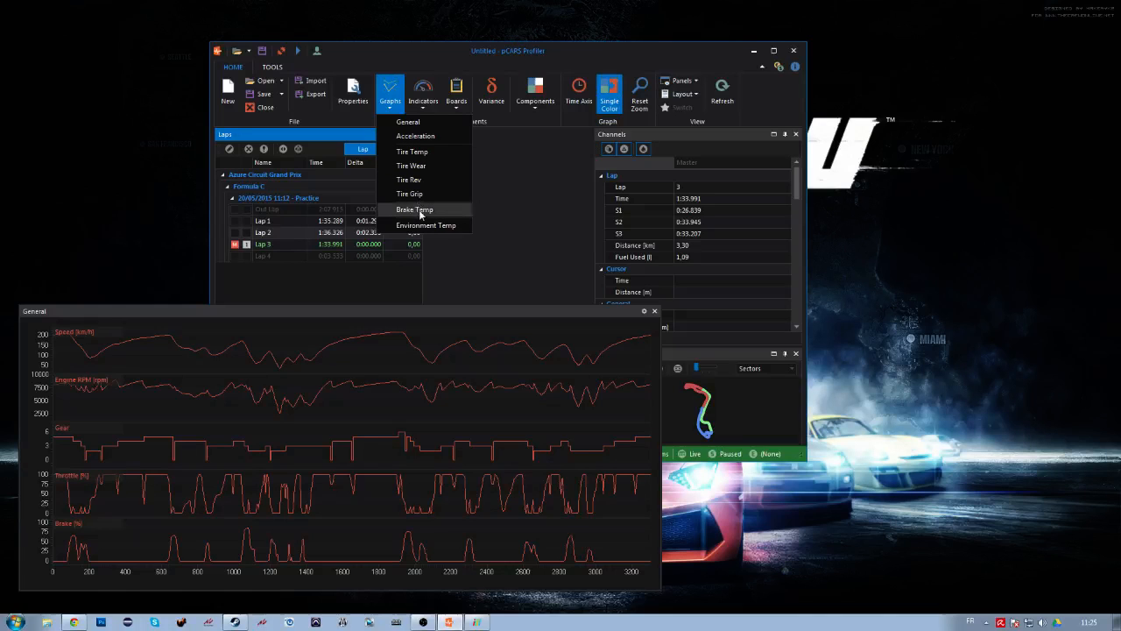
pyautogui.click(424, 98)
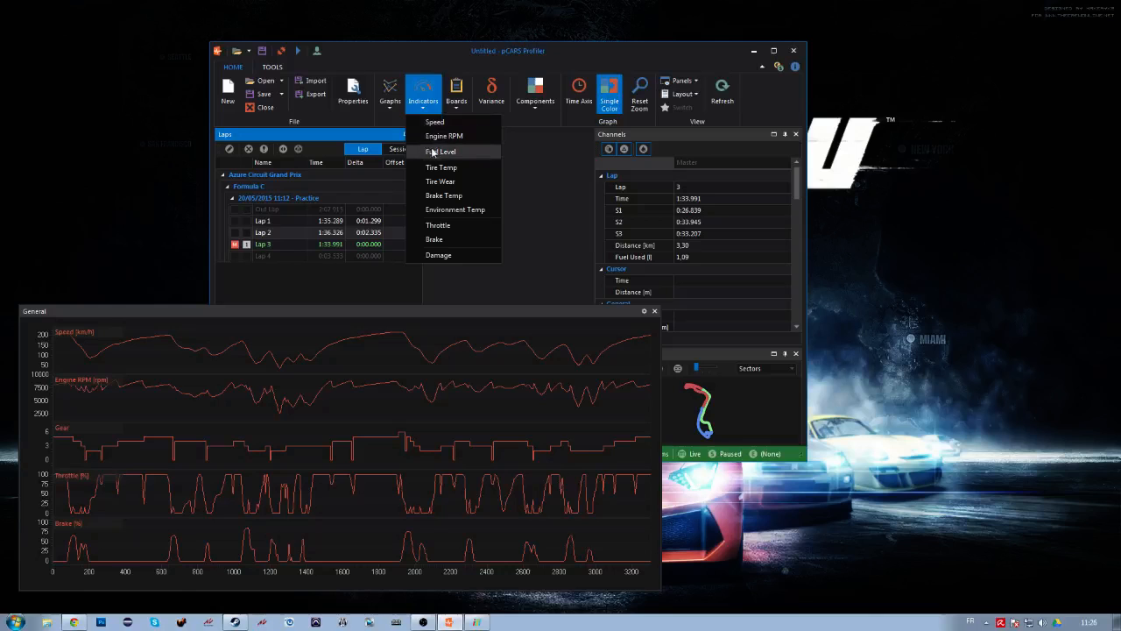
pyautogui.click(434, 121)
pyautogui.moveTo(479, 187); pyautogui.dragTo(854, 49)
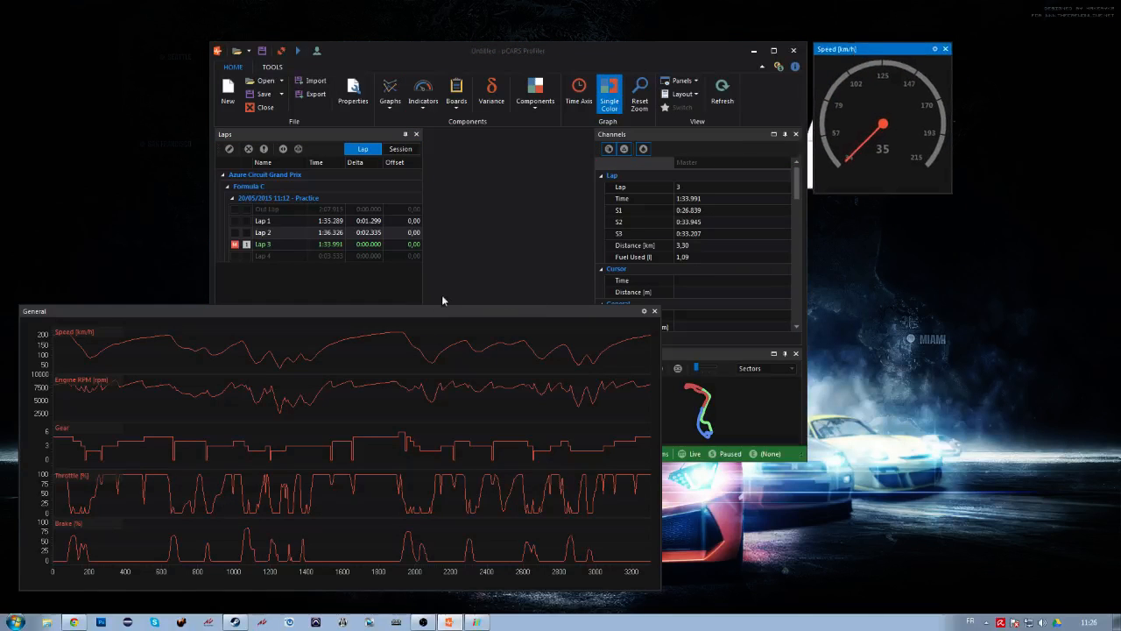
pyautogui.click(274, 341)
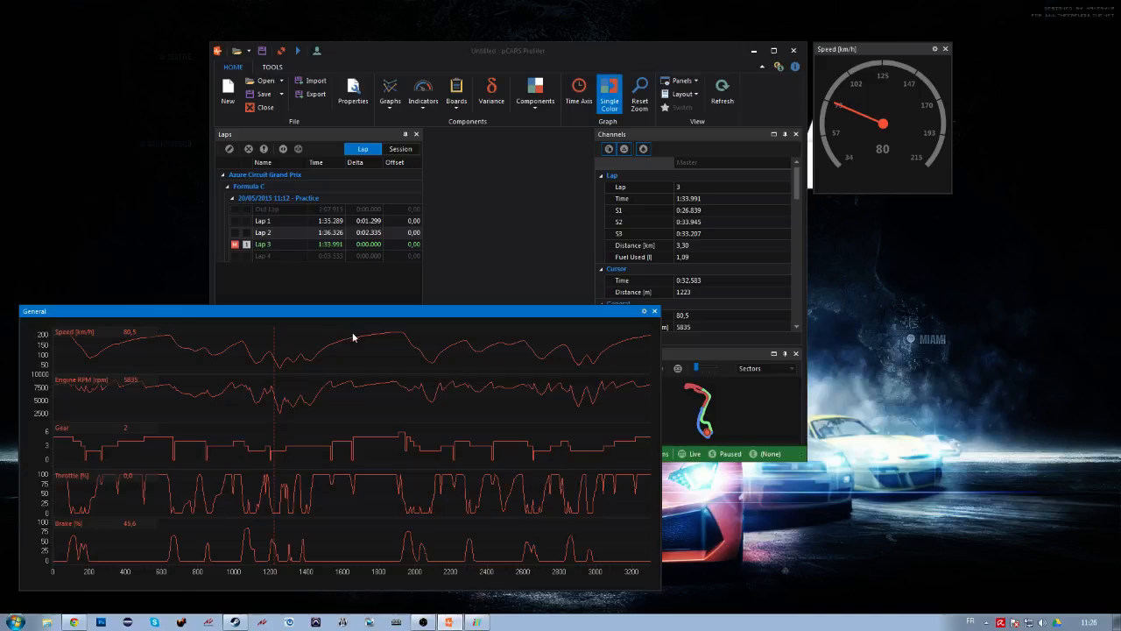
# Place the General graph's cursor at about 1923 m and overlay Lap 2 on master Lap 3
pyautogui.click(400, 336)
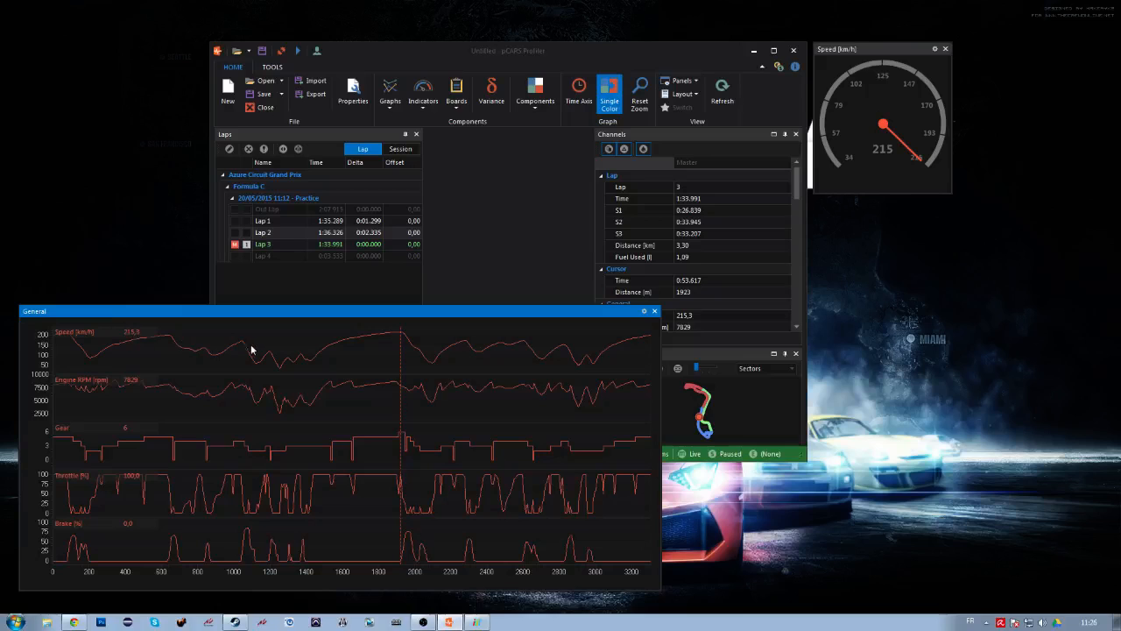
pyautogui.click(261, 235)
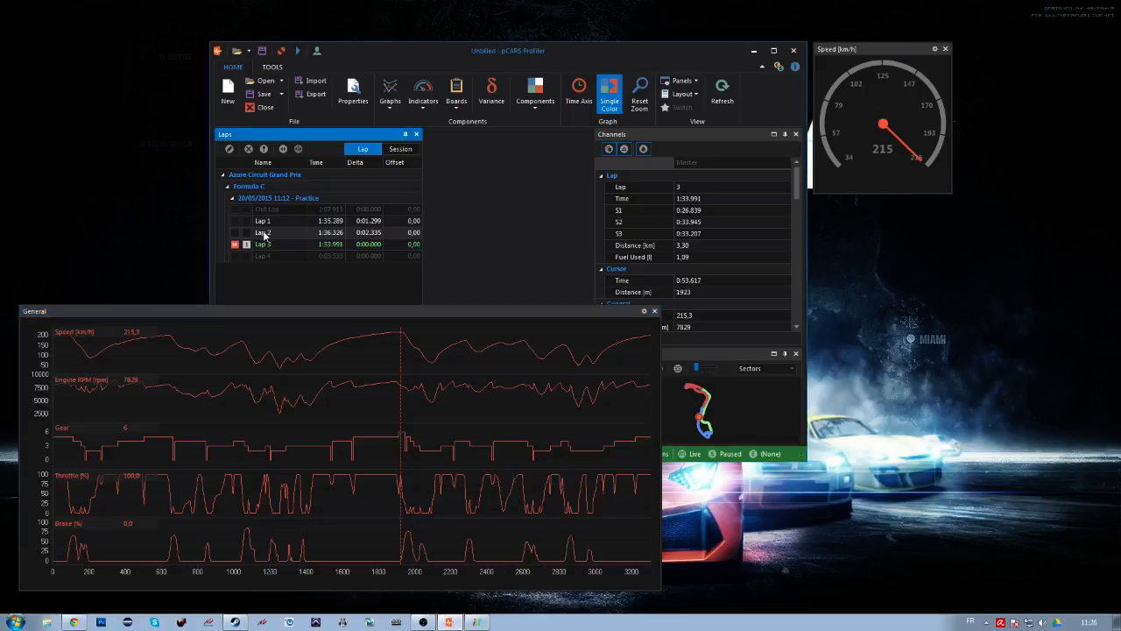
pyautogui.click(247, 234)
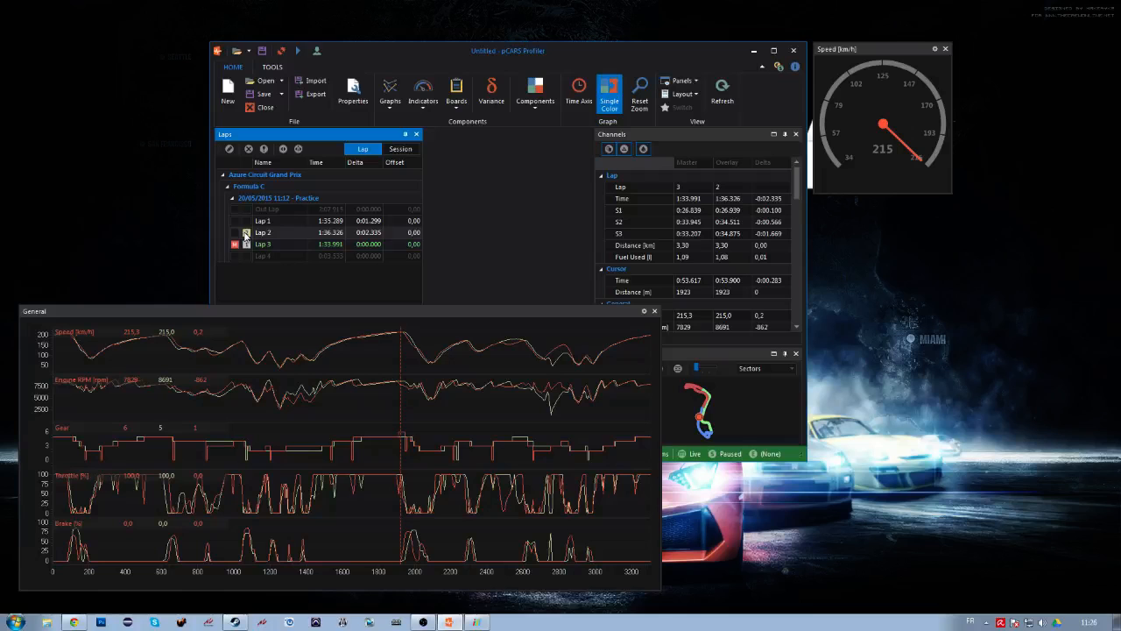
# Compare both laps' speeds with the General graph's cursor at about 1949 m and 1901 m, finishing at about 2165 m
pyautogui.click(406, 329)
pyautogui.click(406, 334)
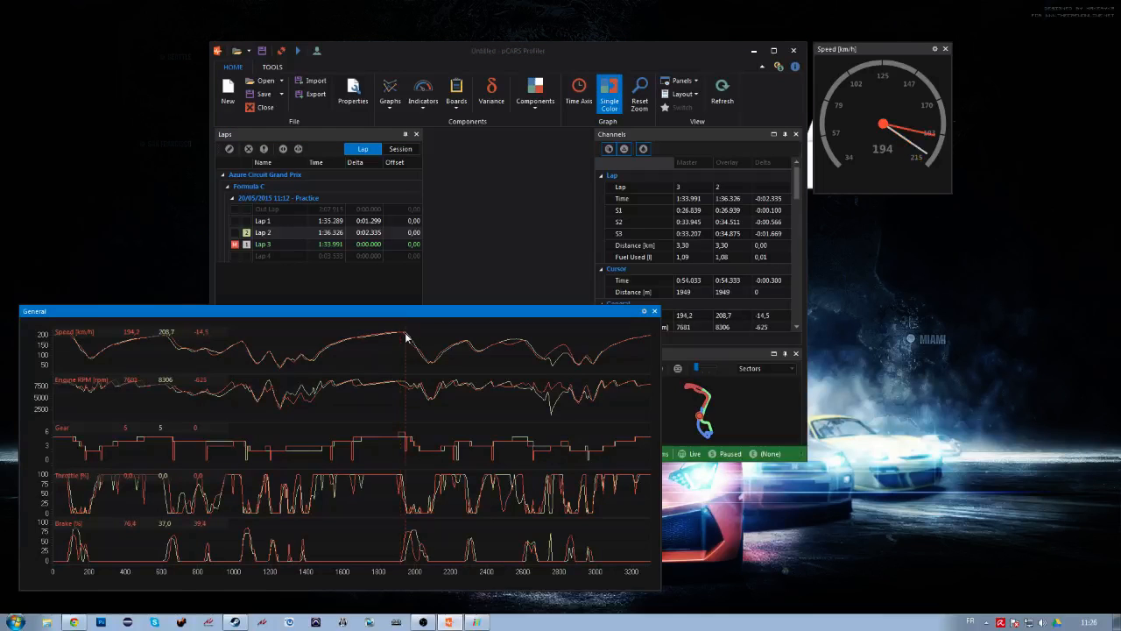
pyautogui.moveTo(405, 333); pyautogui.dragTo(397, 339)
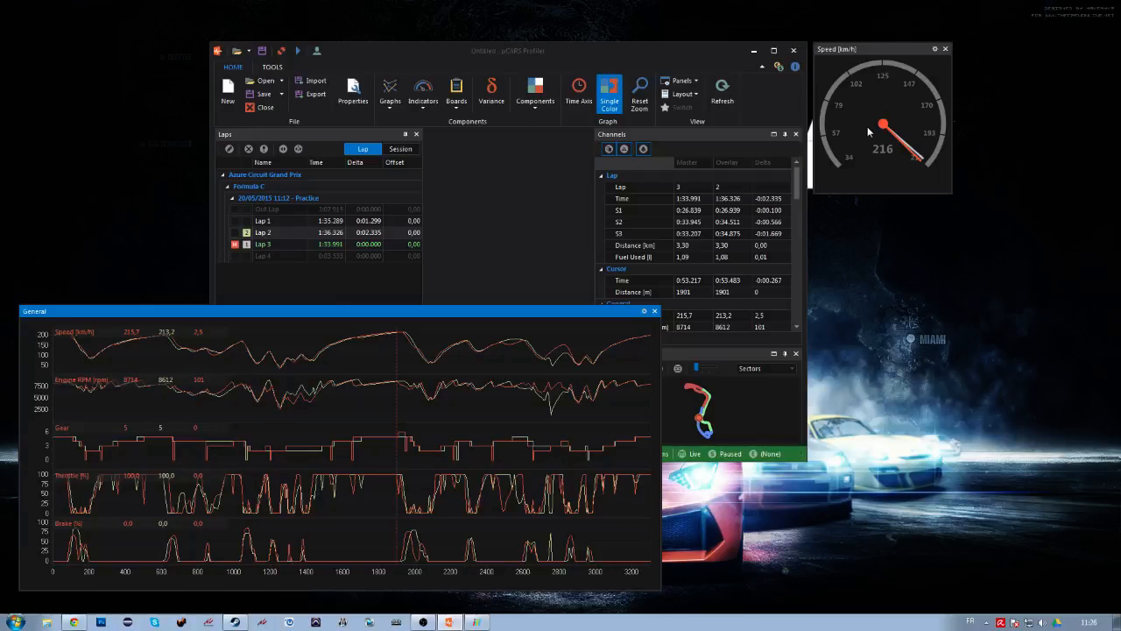
pyautogui.click(445, 350)
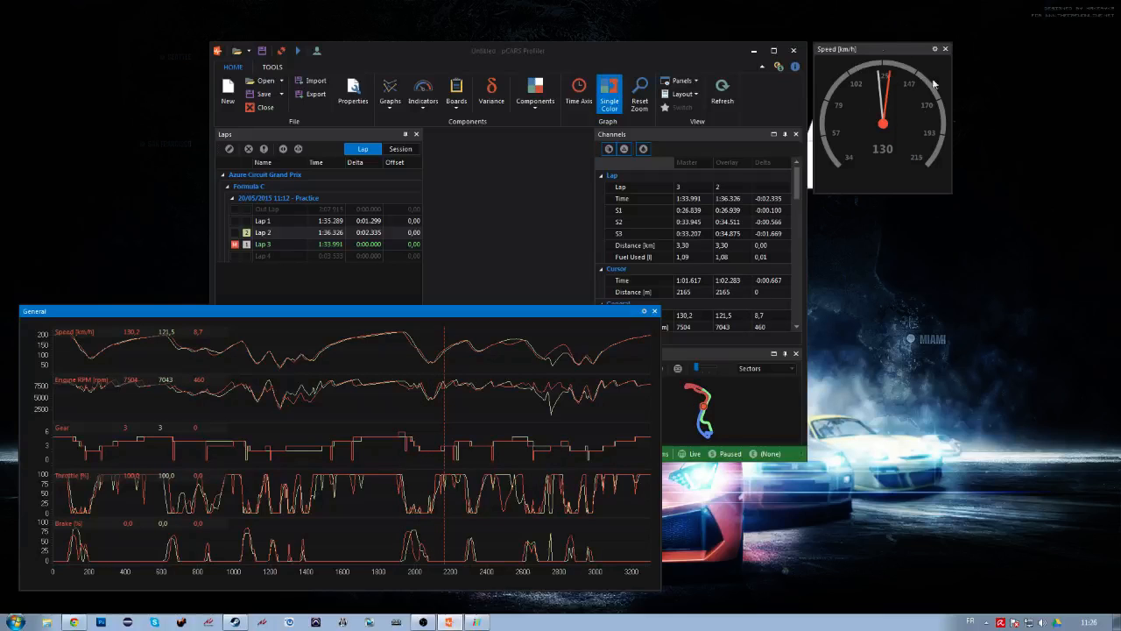
# Add a Damage indicator and place it directly below the Speed gauge
pyautogui.click(428, 91)
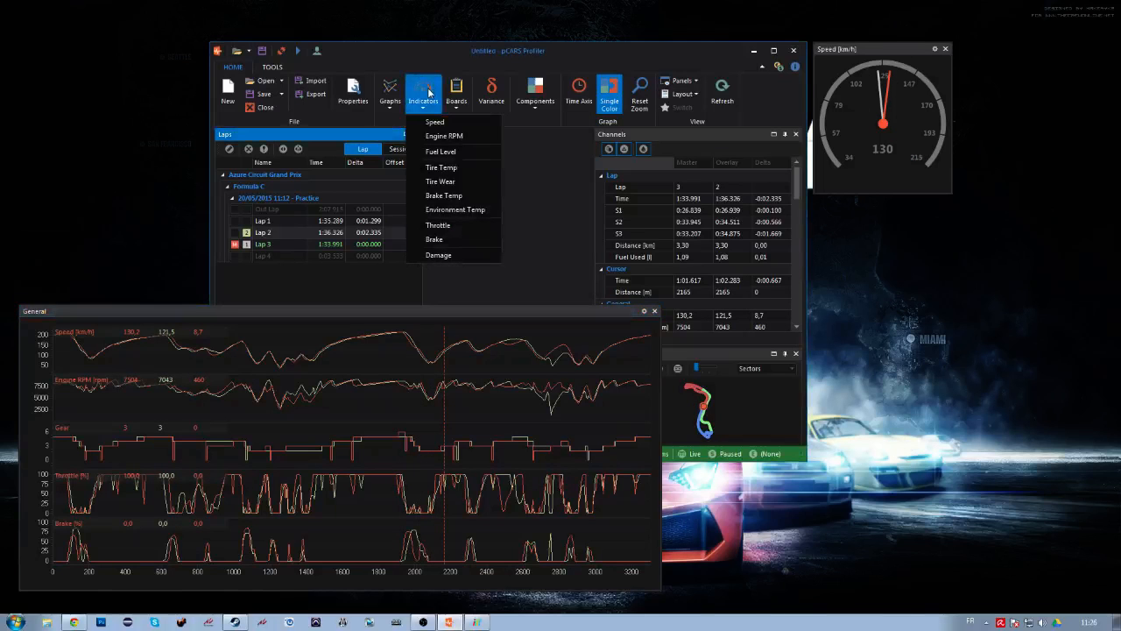
pyautogui.click(440, 255)
pyautogui.moveTo(490, 178); pyautogui.dragTo(855, 204)
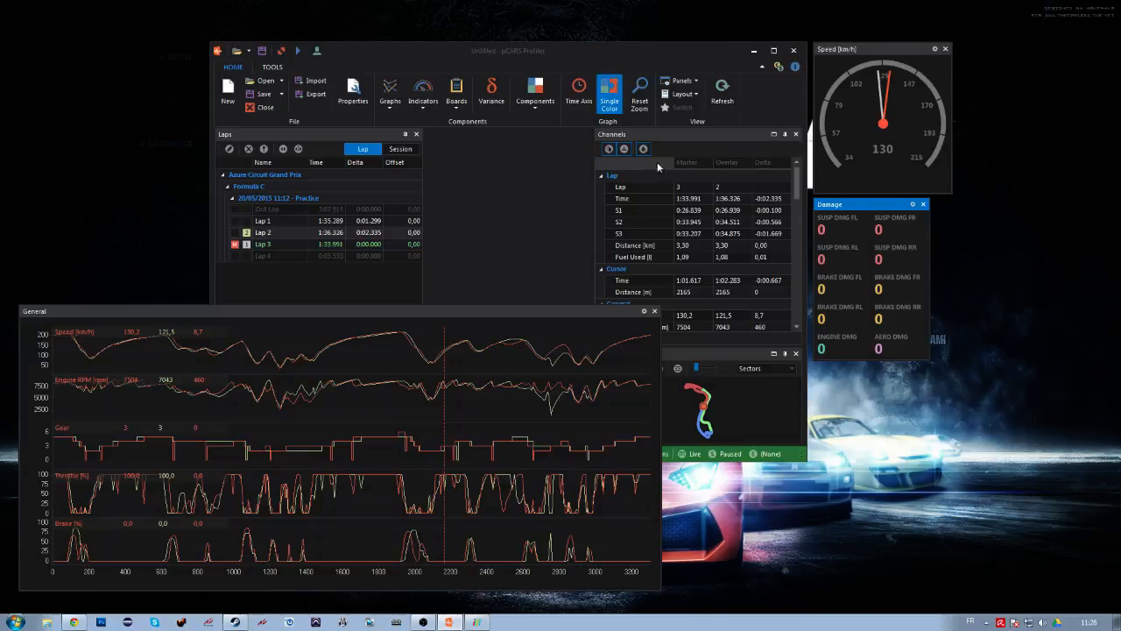
# Add a Lap Timing board and place it below the Damage indicator, overlapping the main window's lower corner
pyautogui.click(424, 101)
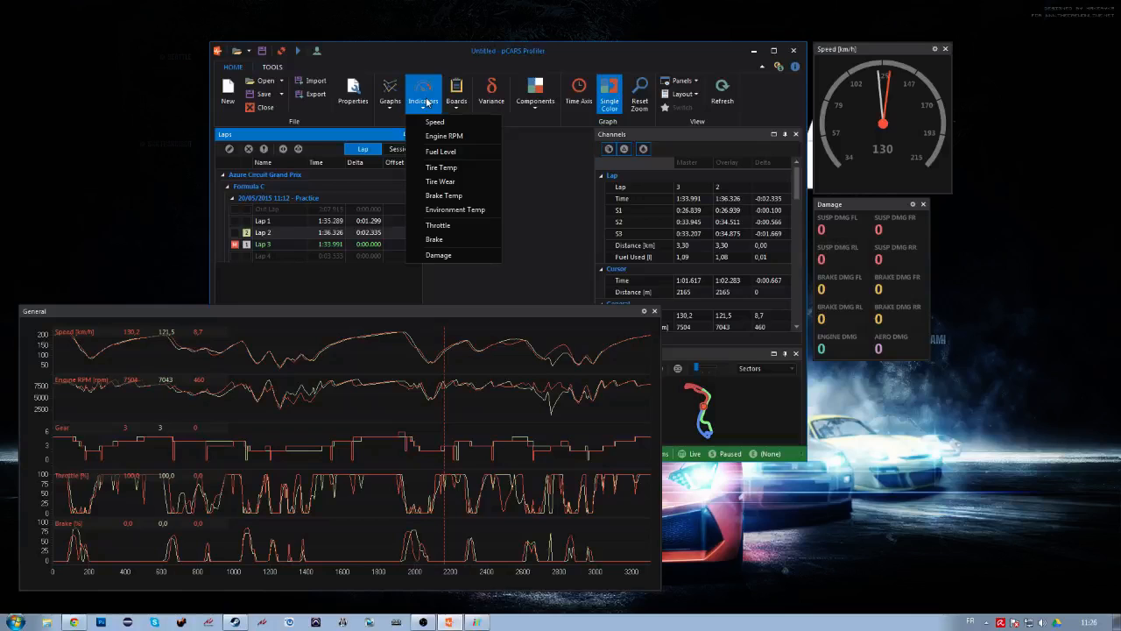
pyautogui.click(455, 99)
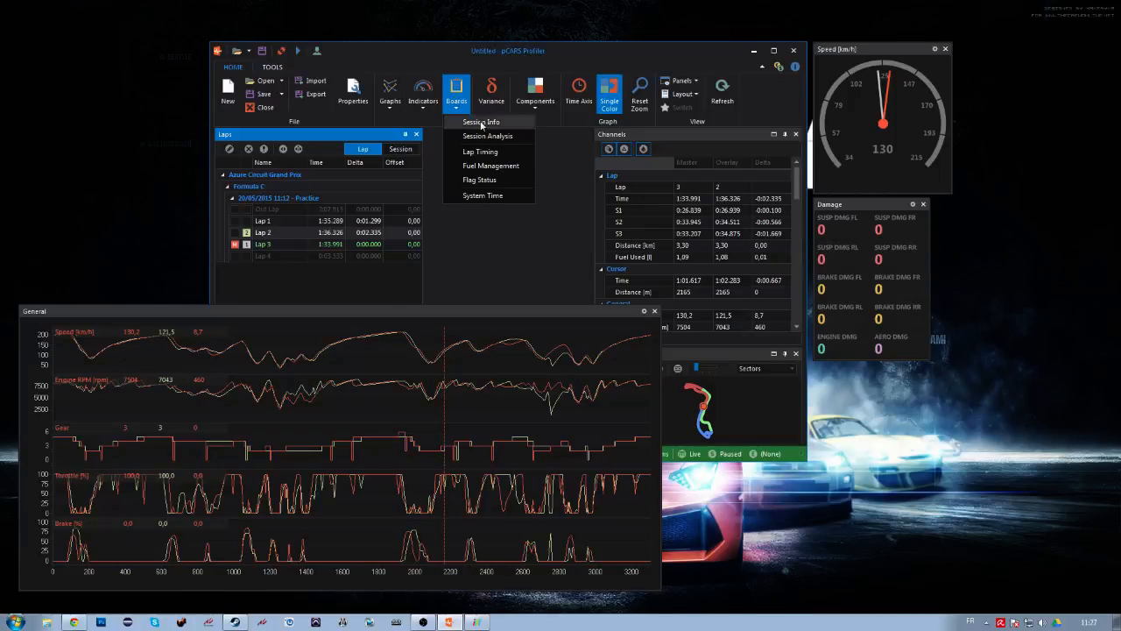
pyautogui.click(481, 152)
pyautogui.moveTo(429, 189); pyautogui.dragTo(795, 382)
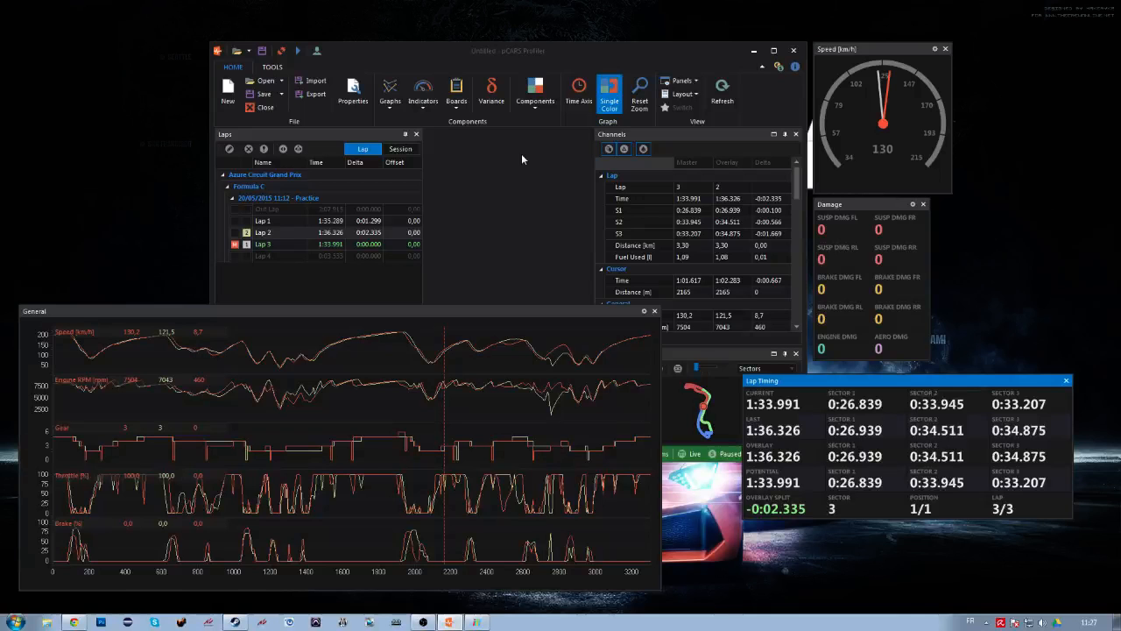
# Move the General graph window clear of the main window and align the Lap Timing board directly beneath the Damage indicator
pyautogui.moveTo(601, 313); pyautogui.dragTo(140, 288)
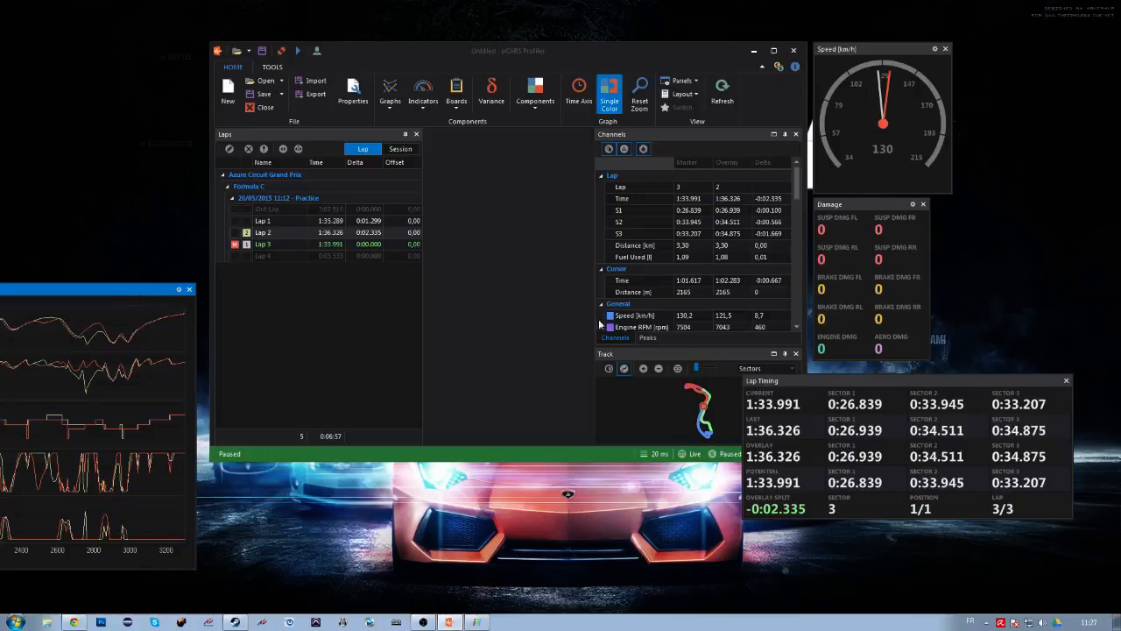
pyautogui.moveTo(790, 381); pyautogui.dragTo(860, 372)
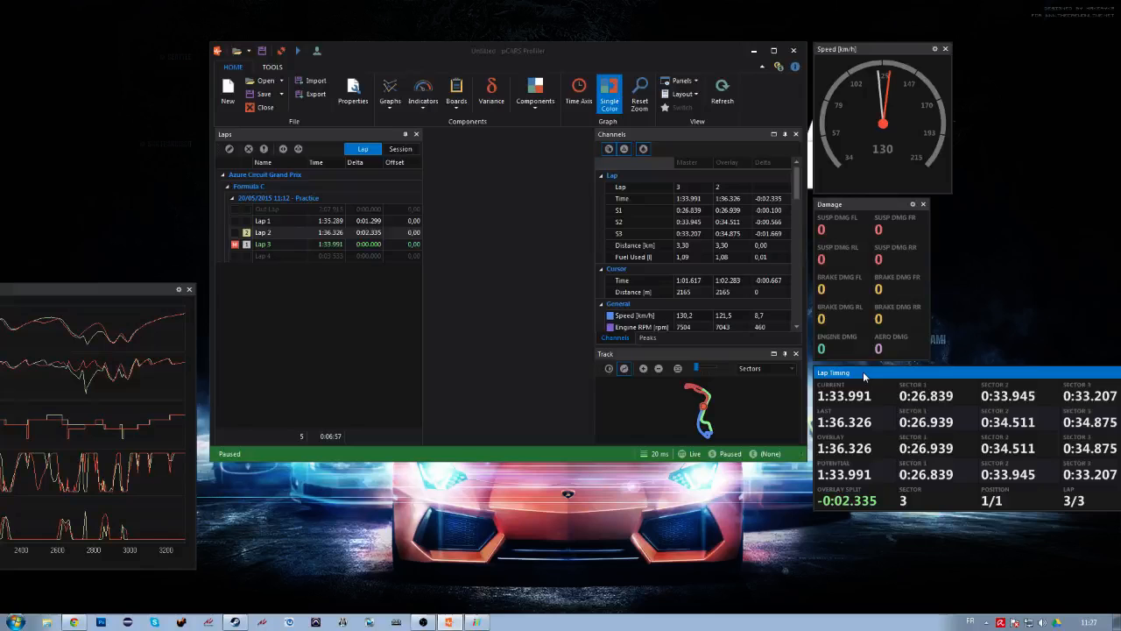
pyautogui.moveTo(864, 372); pyautogui.dragTo(865, 370)
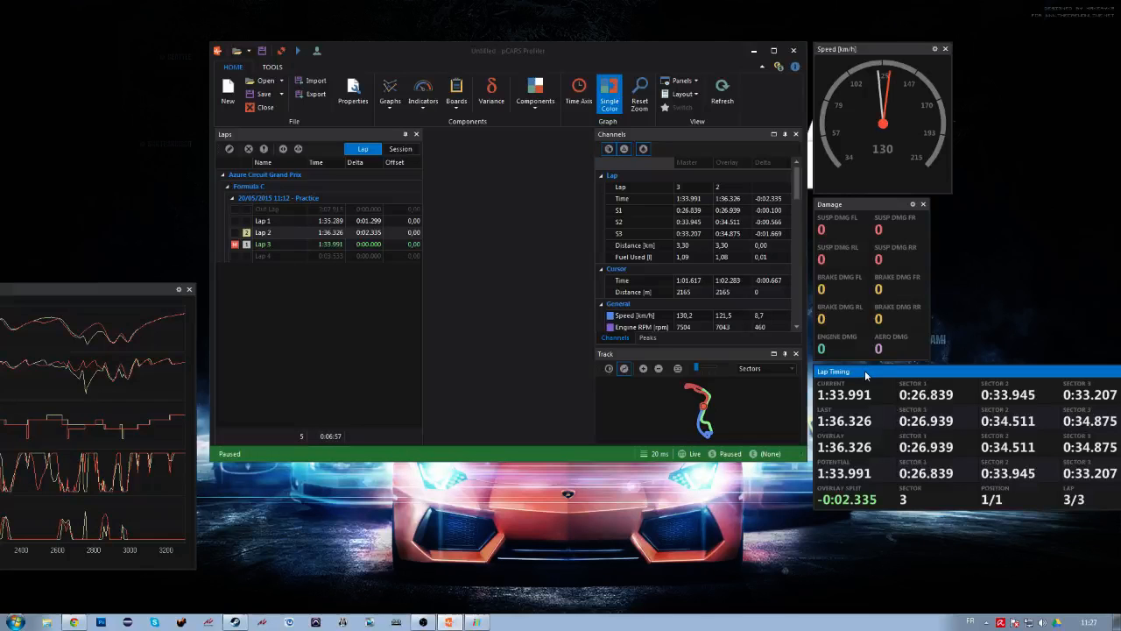
# Rotate the track map to 90 degrees
pyautogui.moveTo(696, 367); pyautogui.dragTo(703, 367)
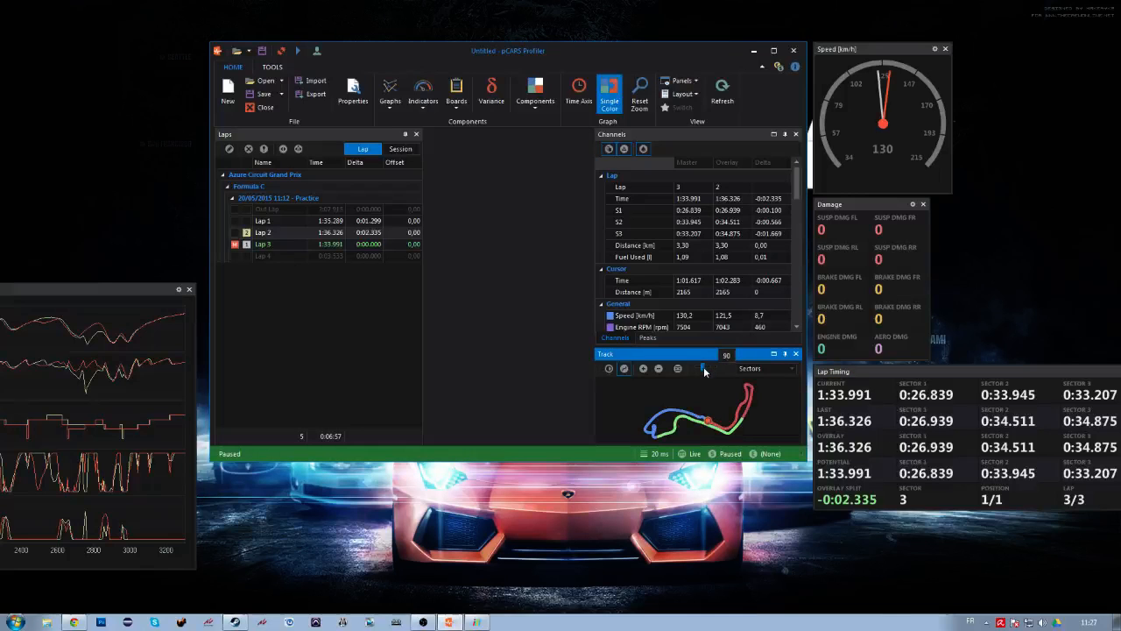